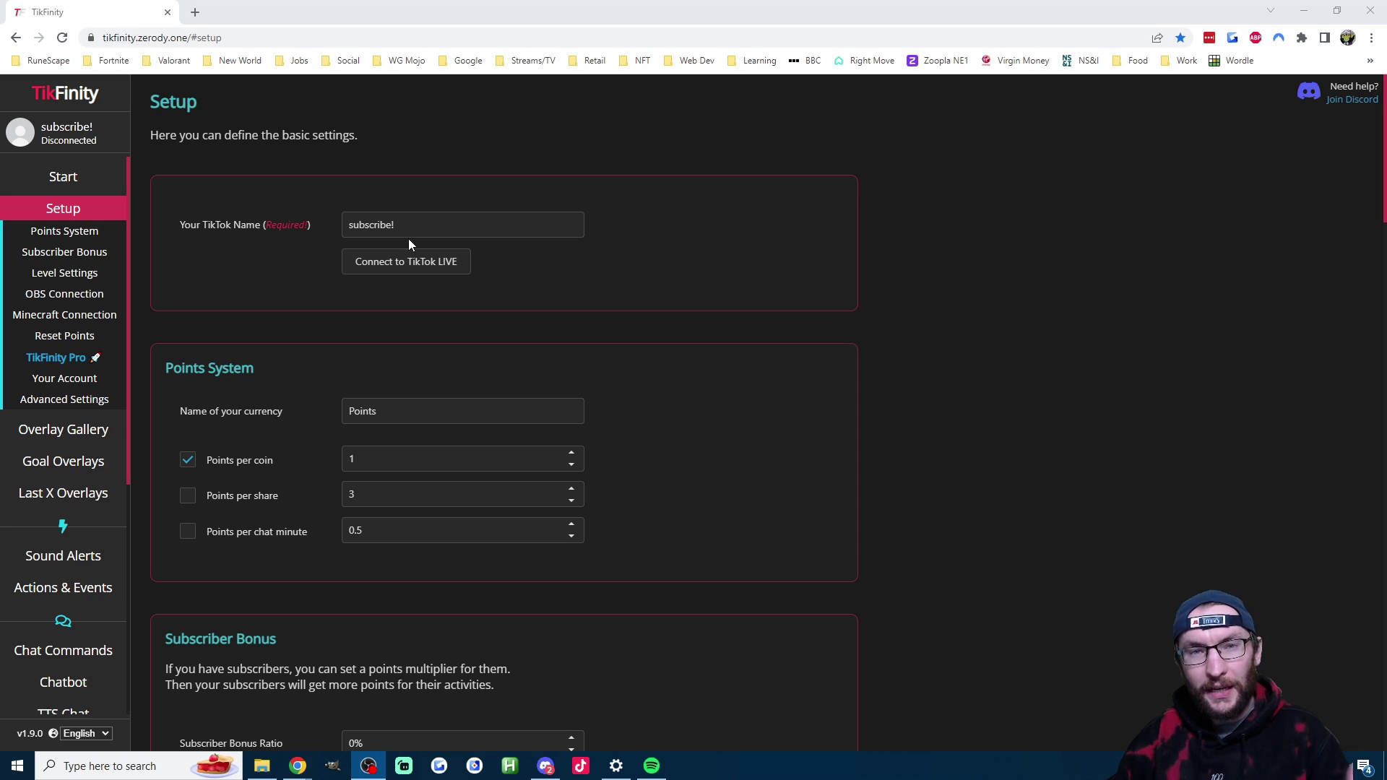
# Step: Link a Spotify account on the Song Requests page with Sign in with Spotify, then authorize it
pyautogui.tripleClick(383, 225)
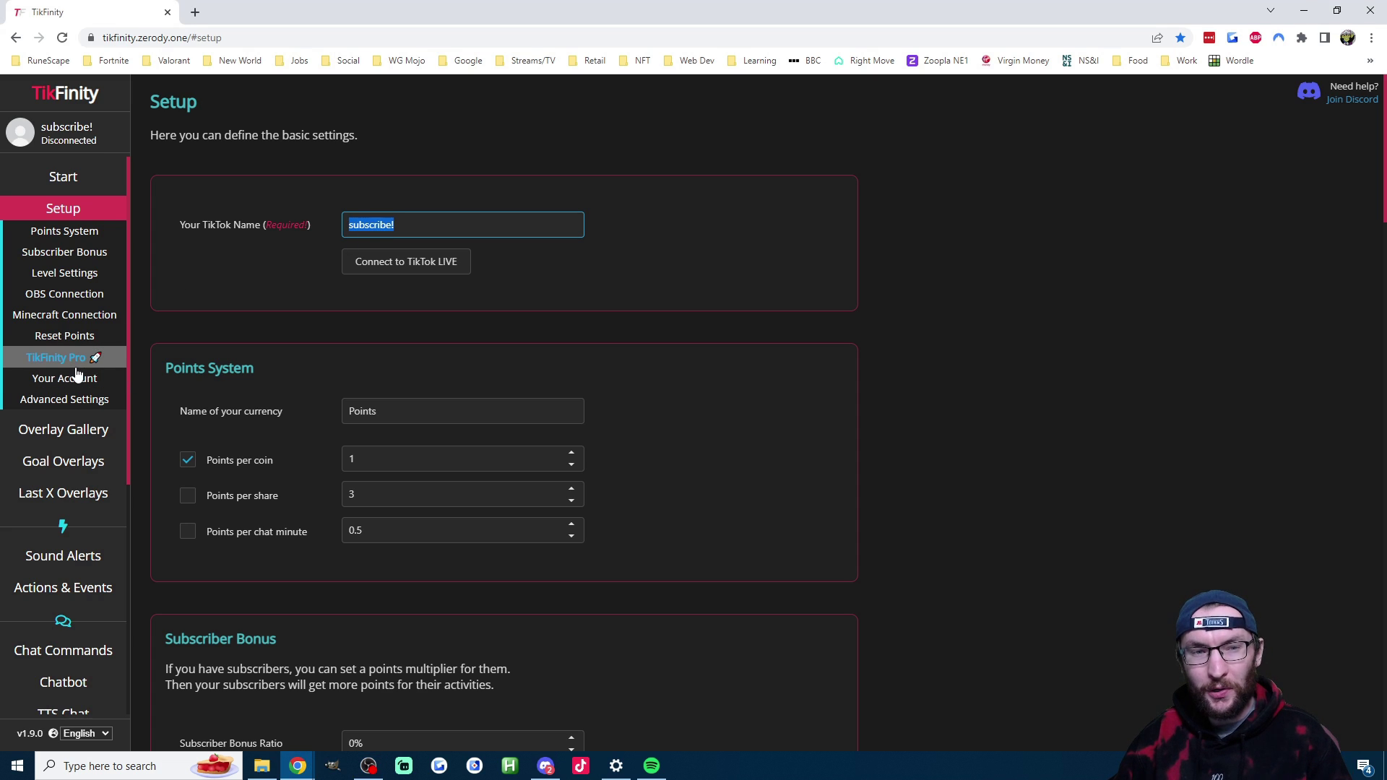
pyautogui.scroll(-5, 86, 372)
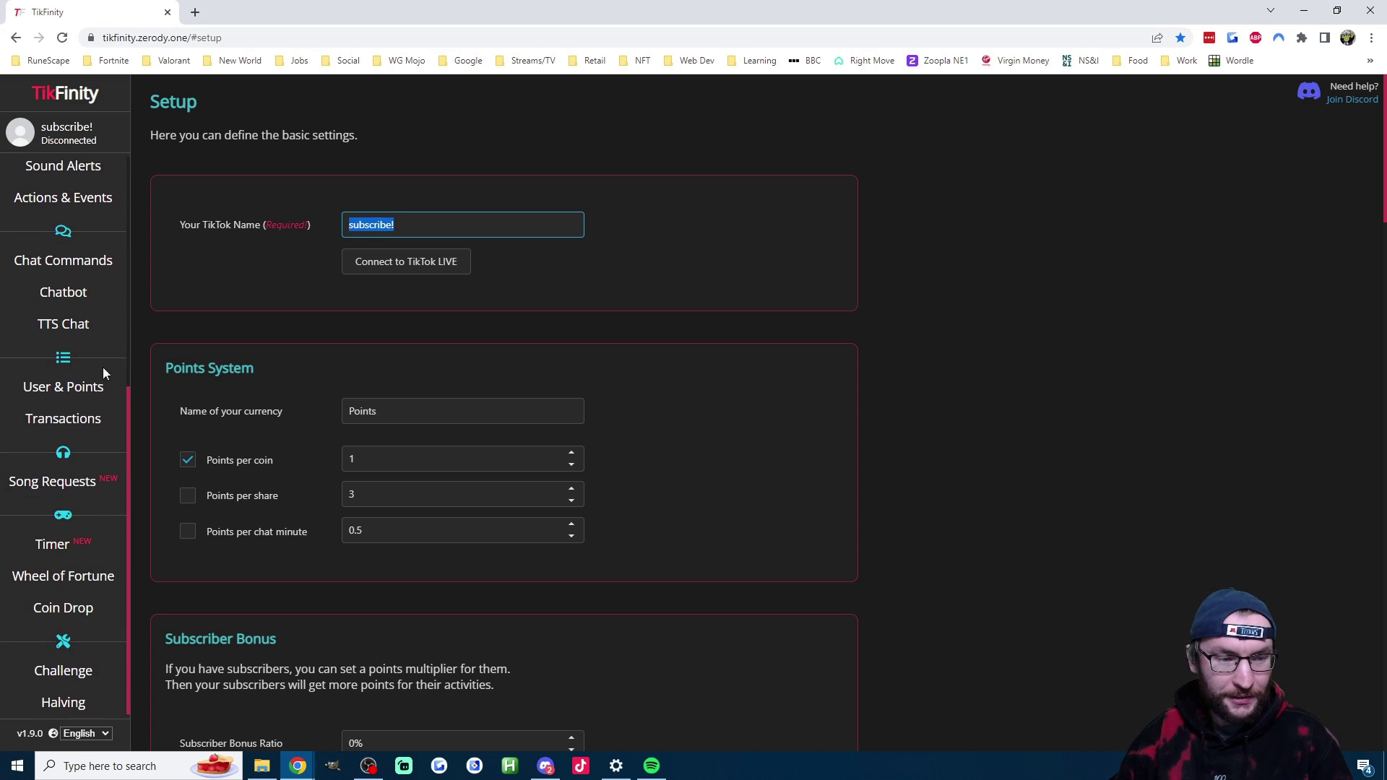
pyautogui.click(73, 483)
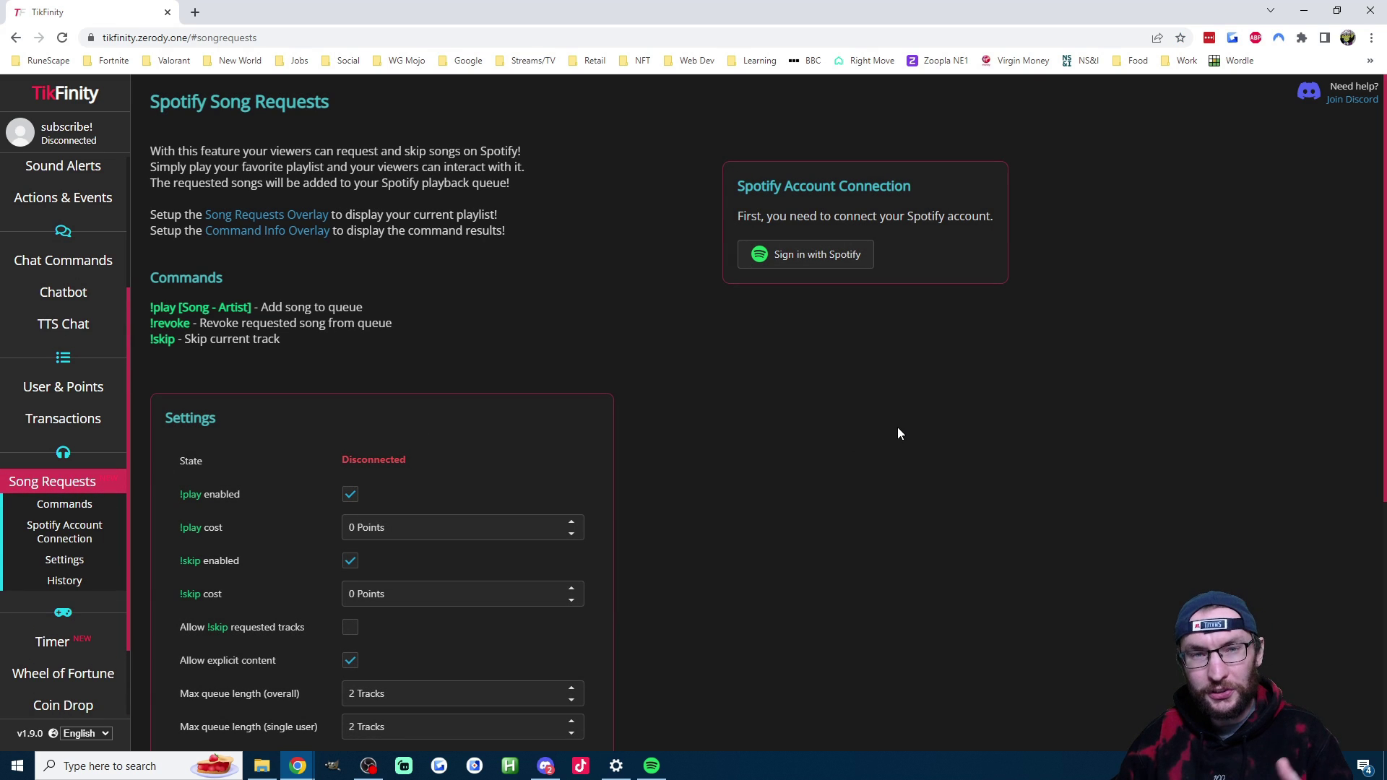
pyautogui.hotkey('alt', 'Tab')
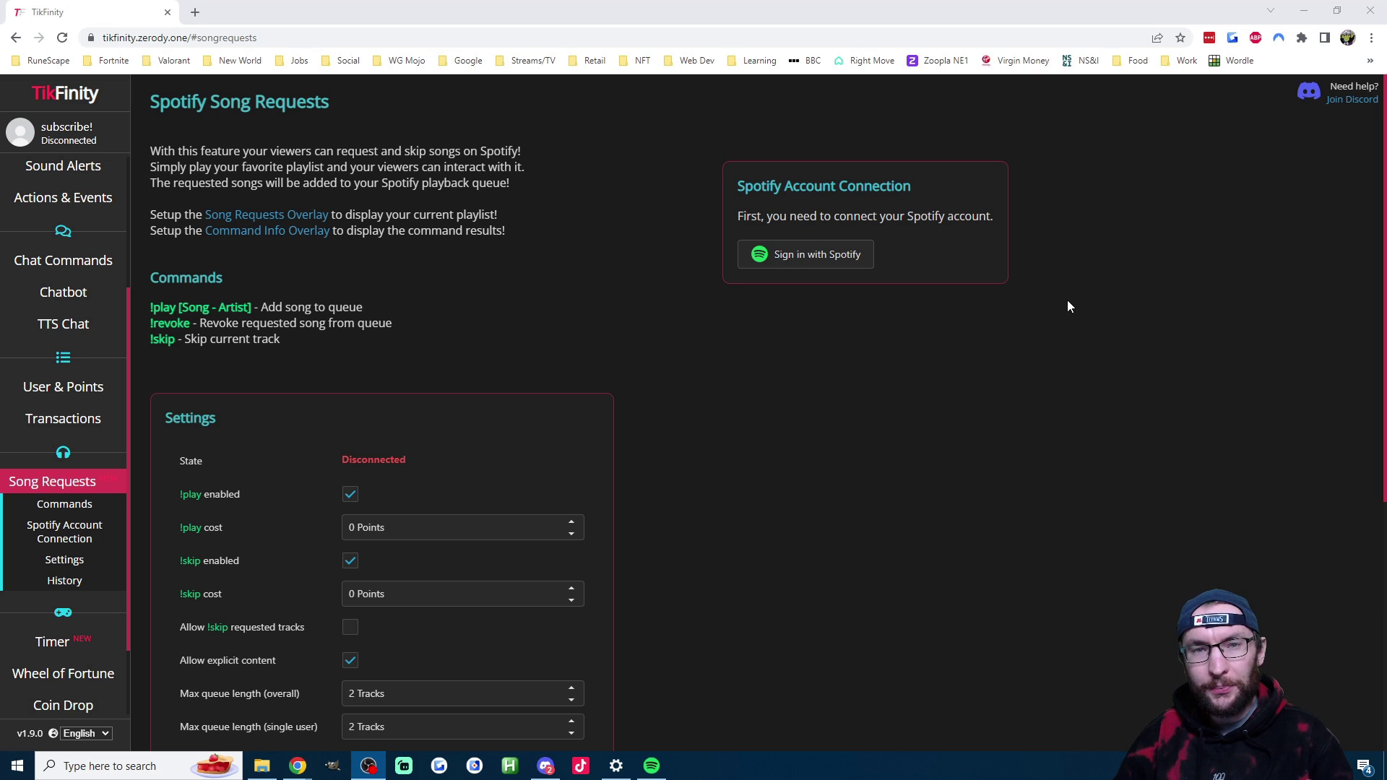
pyautogui.click(797, 257)
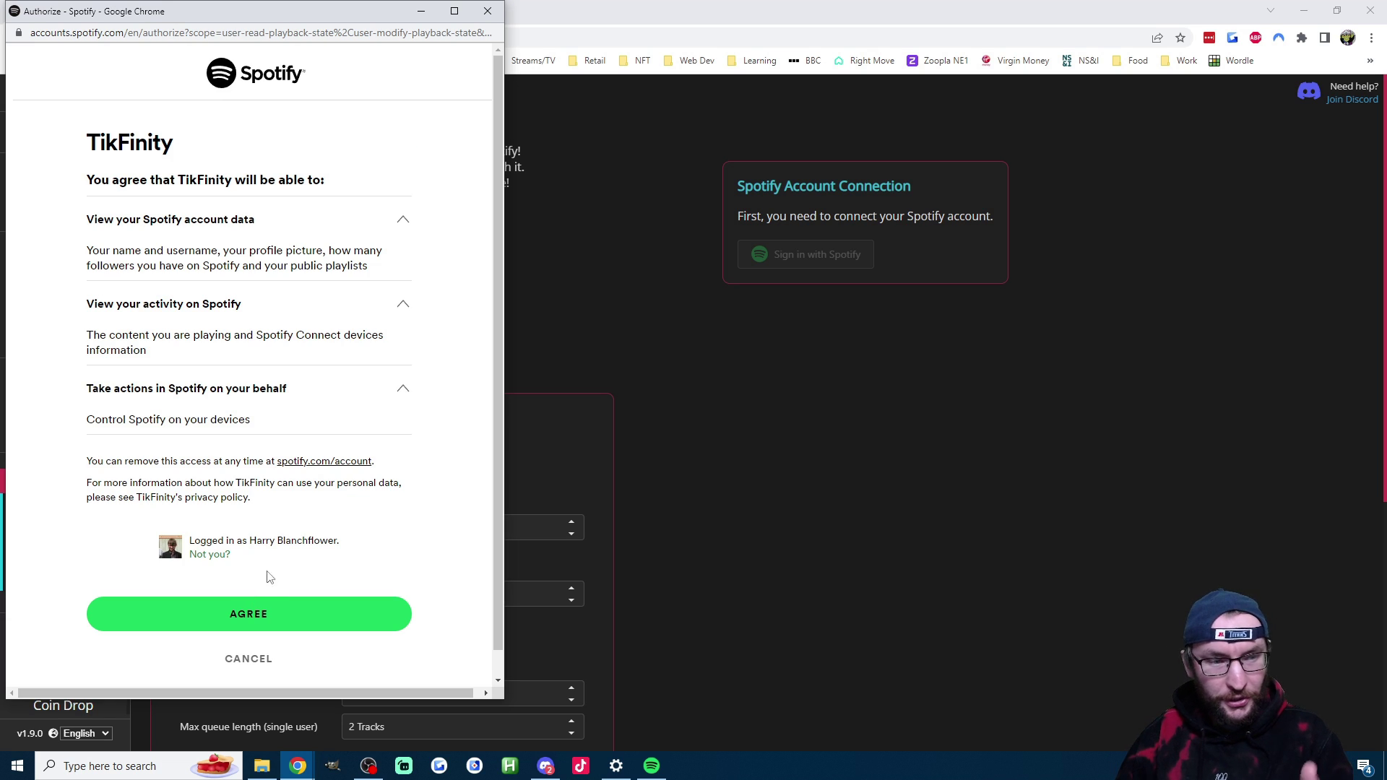
pyautogui.click(257, 615)
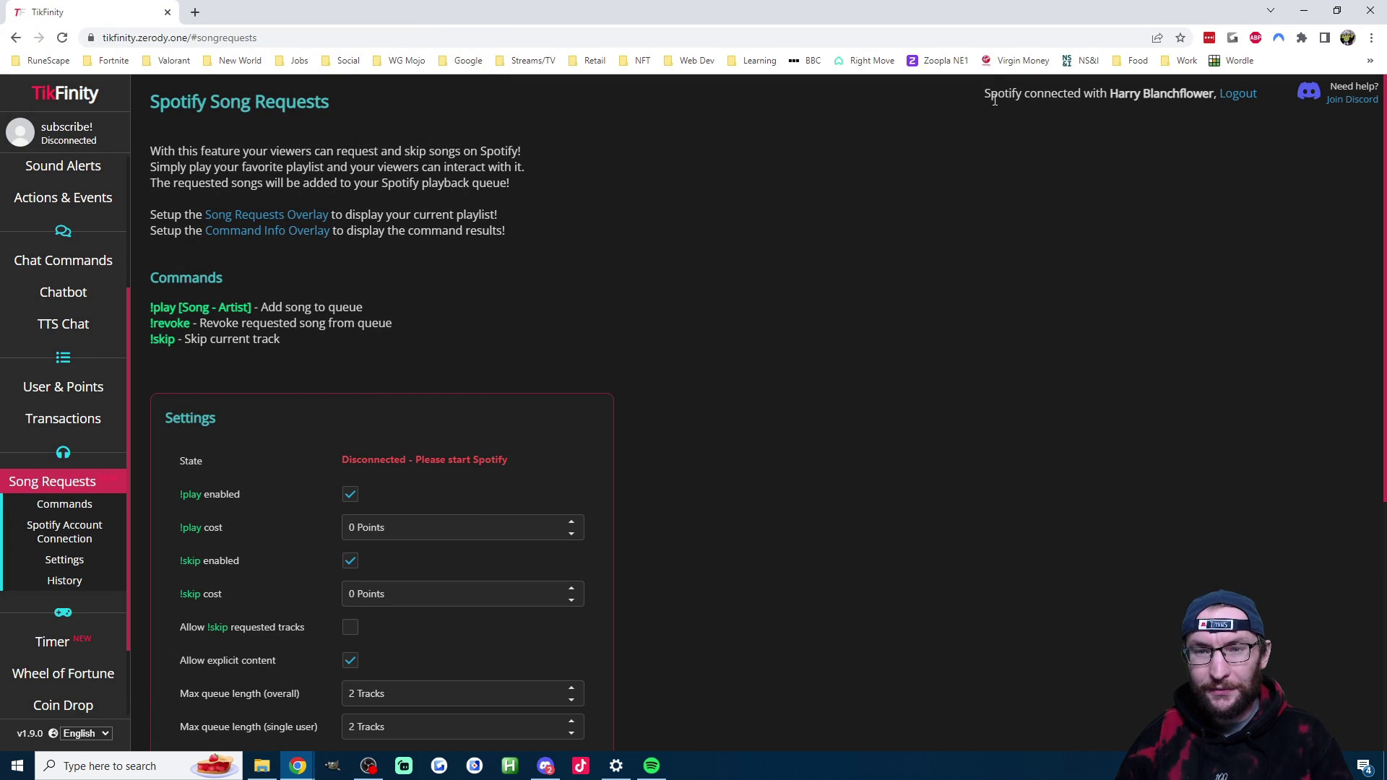
# Step: Highlight the Spotify connected message and the state line showing the connected desktop PC, paused
pyautogui.moveTo(984, 94); pyautogui.dragTo(1091, 97)
pyautogui.click(983, 94)
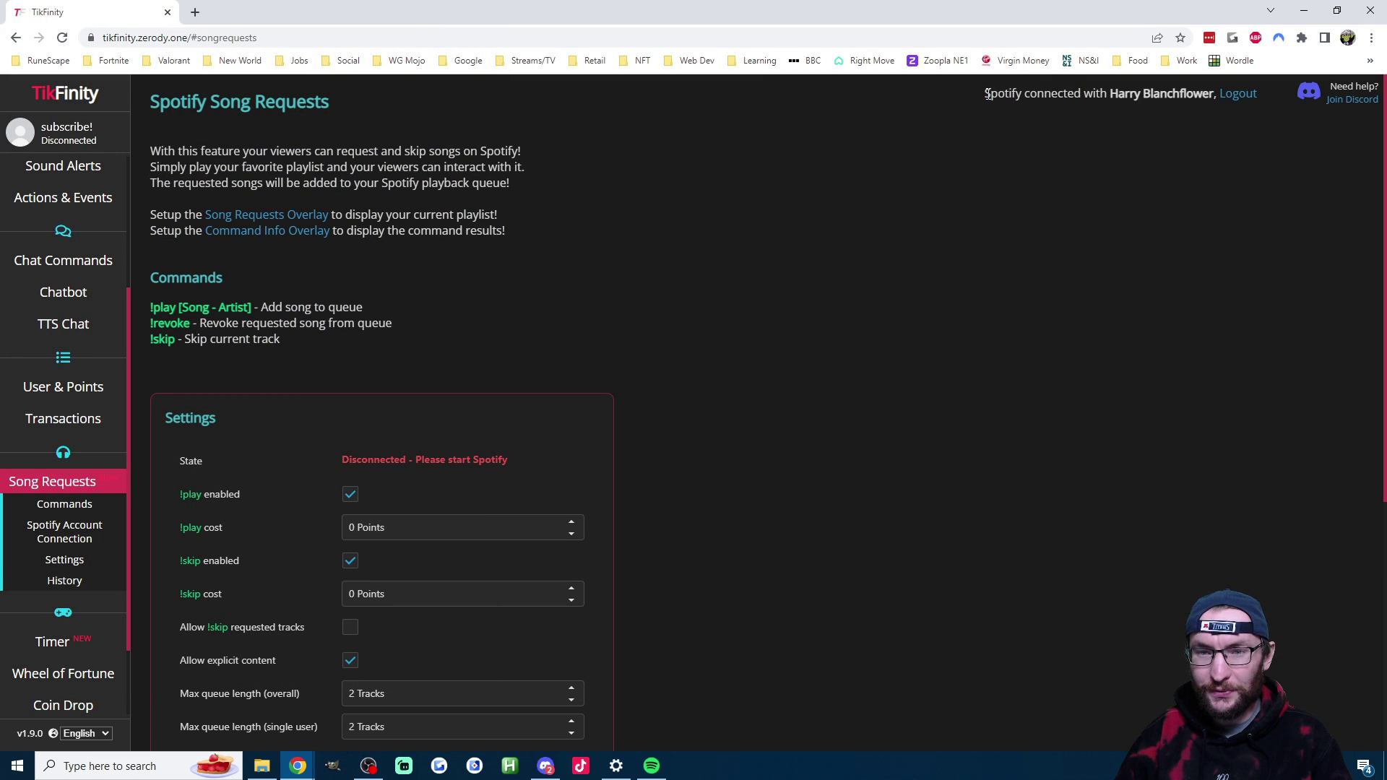
pyautogui.moveTo(983, 94); pyautogui.dragTo(1215, 92)
pyautogui.click(1097, 228)
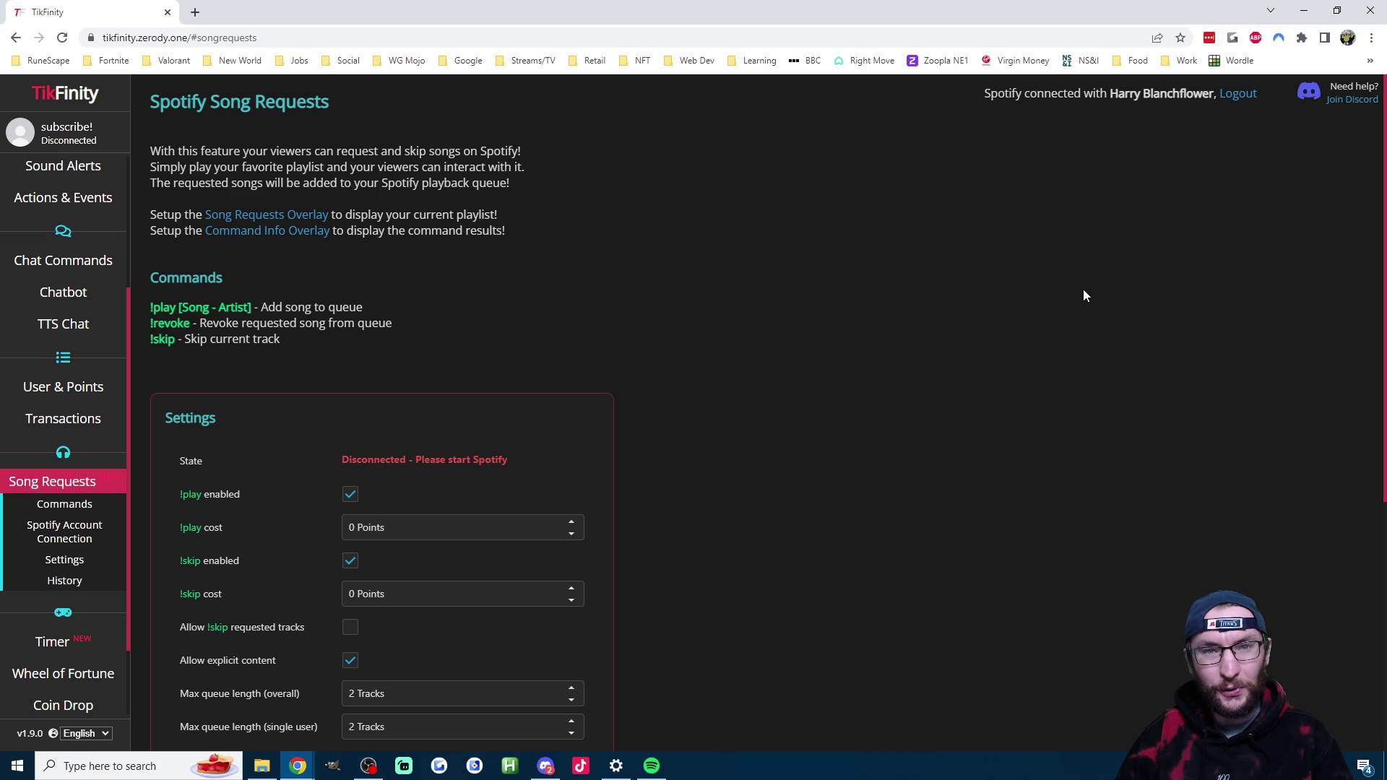
pyautogui.moveTo(589, 463); pyautogui.dragTo(342, 460)
pyautogui.click(376, 454)
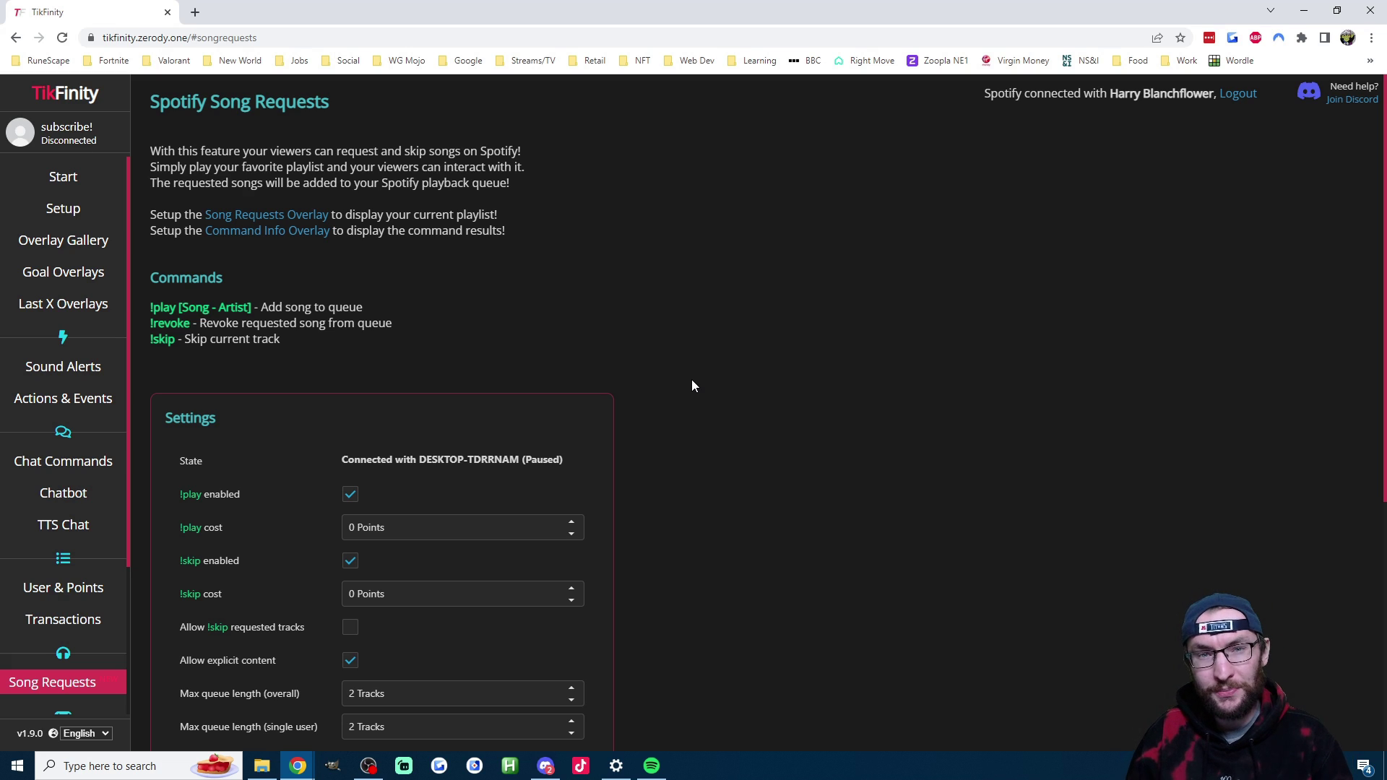
pyautogui.tripleClick(375, 461)
pyautogui.click(375, 460)
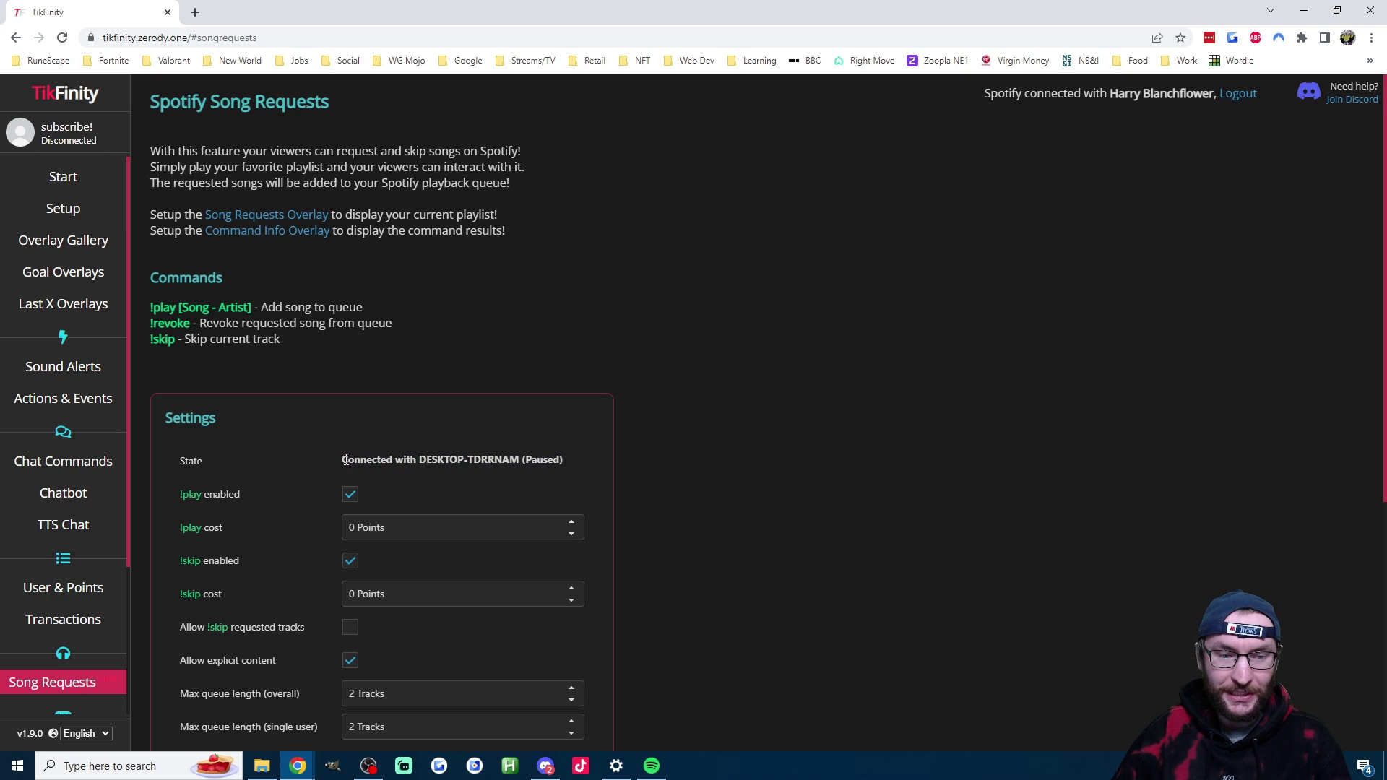
pyautogui.moveTo(343, 461); pyautogui.dragTo(518, 456)
pyautogui.click(525, 456)
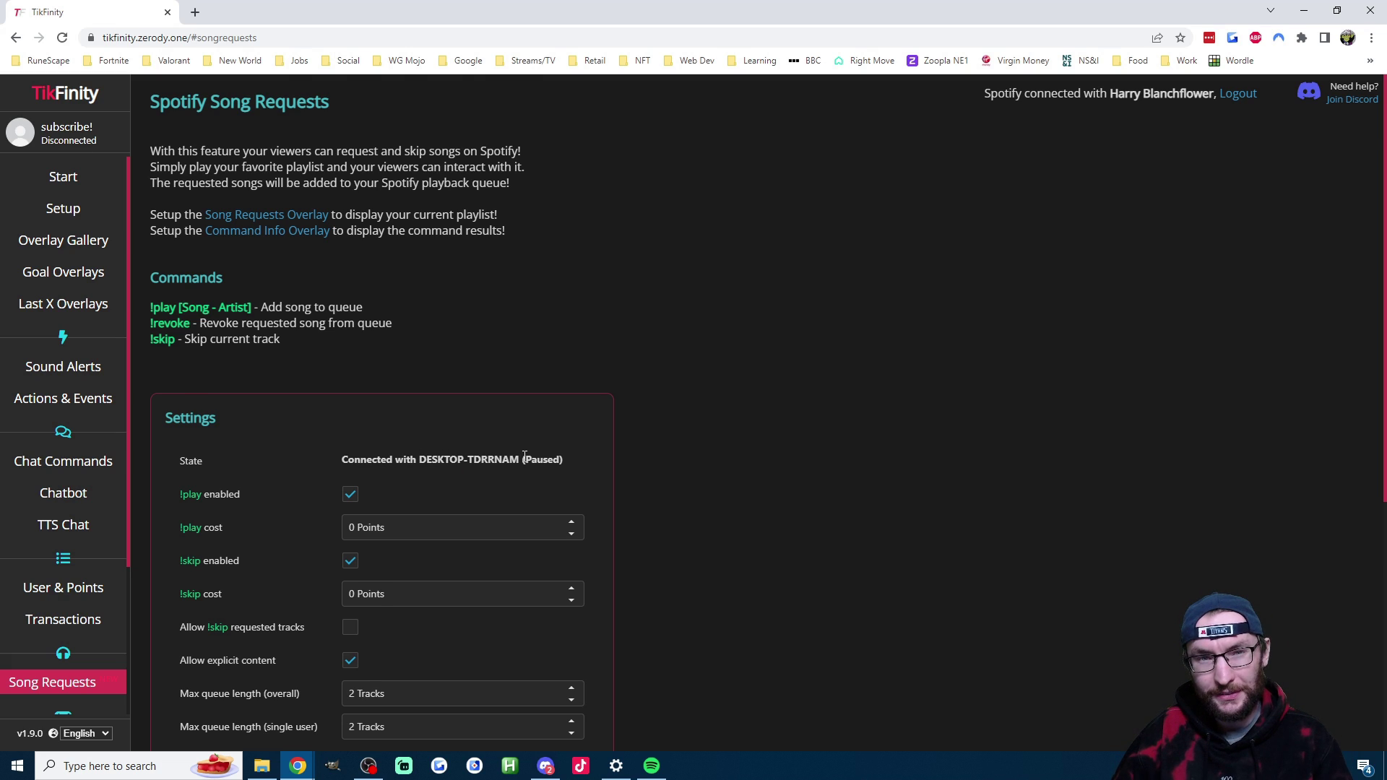
pyautogui.scroll(-2, 932, 312)
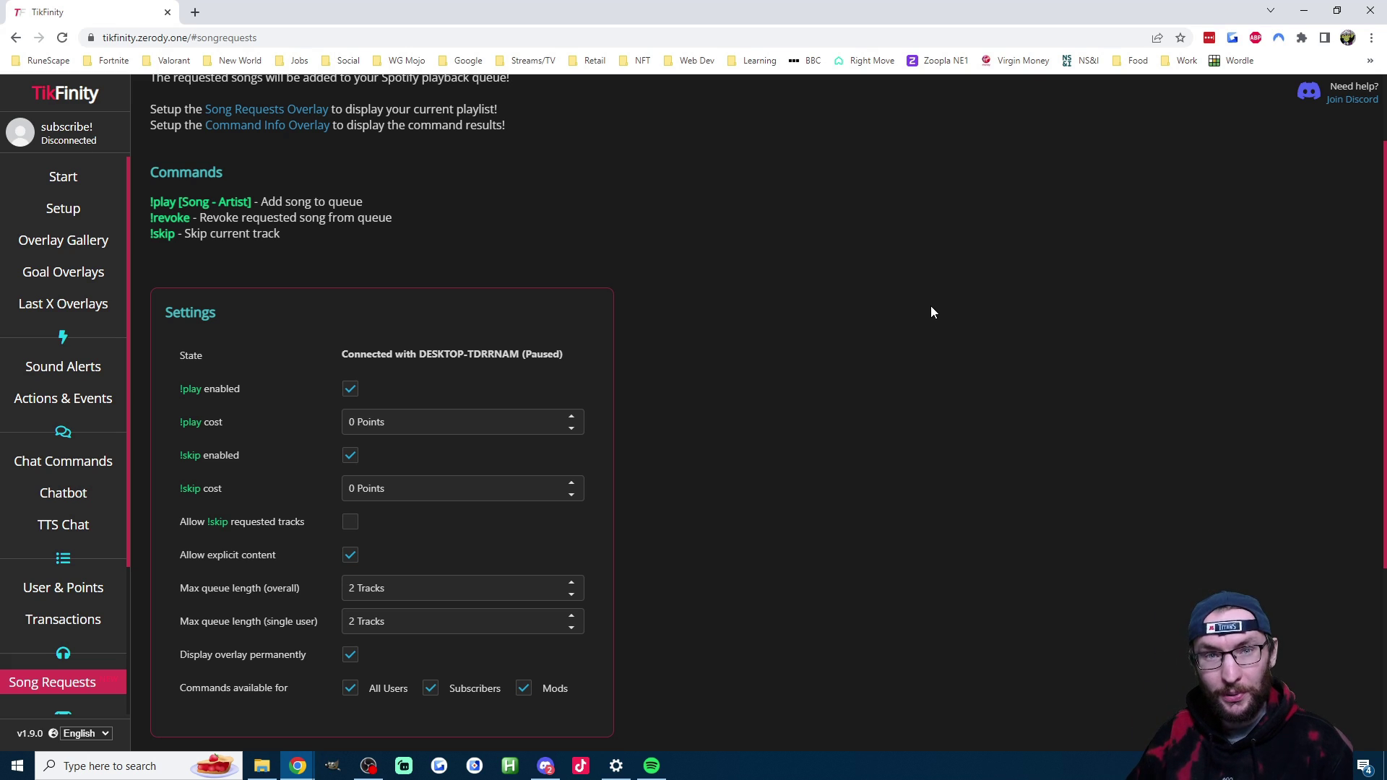
pyautogui.hotkey('alt', 'Tab')
pyautogui.moveTo(300, 234); pyautogui.dragTo(177, 201)
pyautogui.click(156, 195)
pyautogui.click(190, 201)
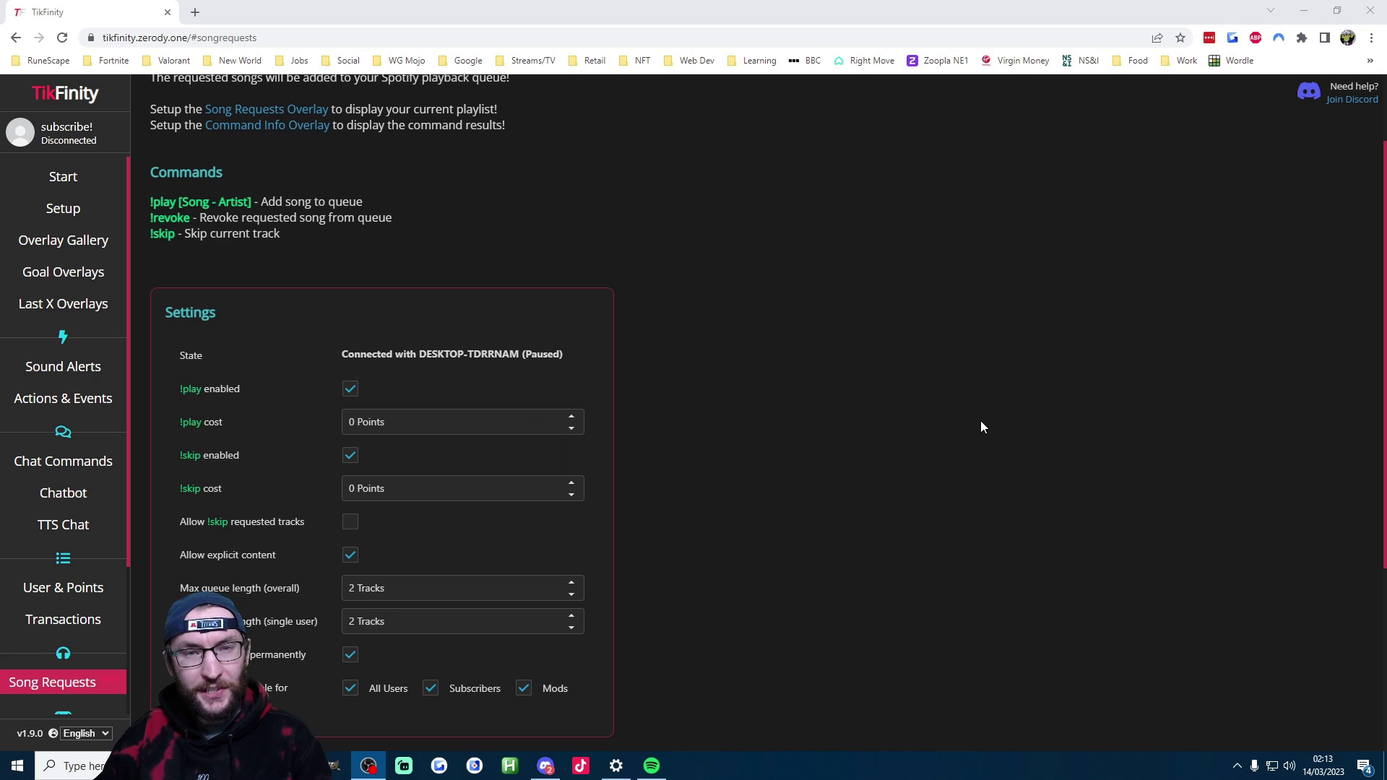
pyautogui.click(651, 765)
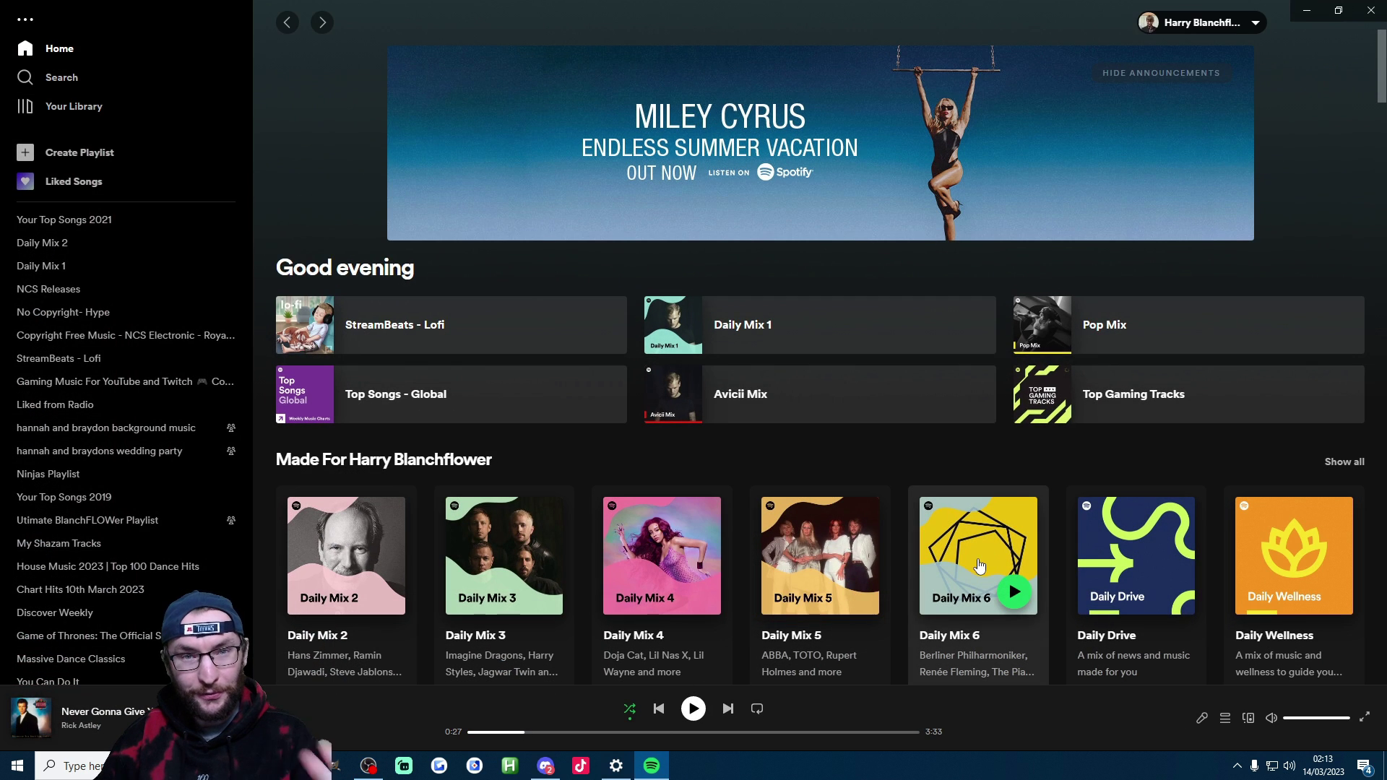
pyautogui.click(1225, 724)
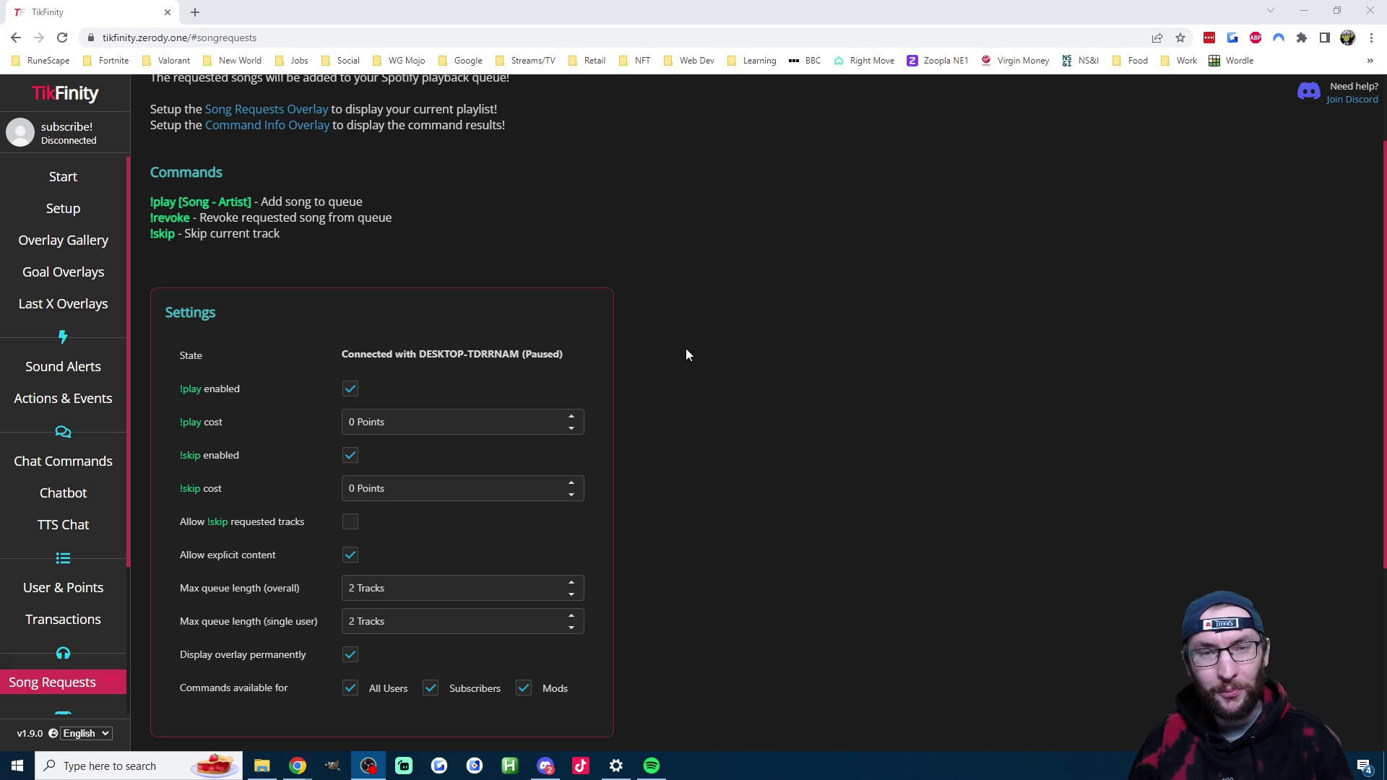
# Step: Highlight the !revoke and !skip command lines and the Commands available for setting
pyautogui.tripleClick(189, 220)
pyautogui.click(193, 217)
pyautogui.moveTo(195, 217); pyautogui.dragTo(340, 218)
pyautogui.click(339, 217)
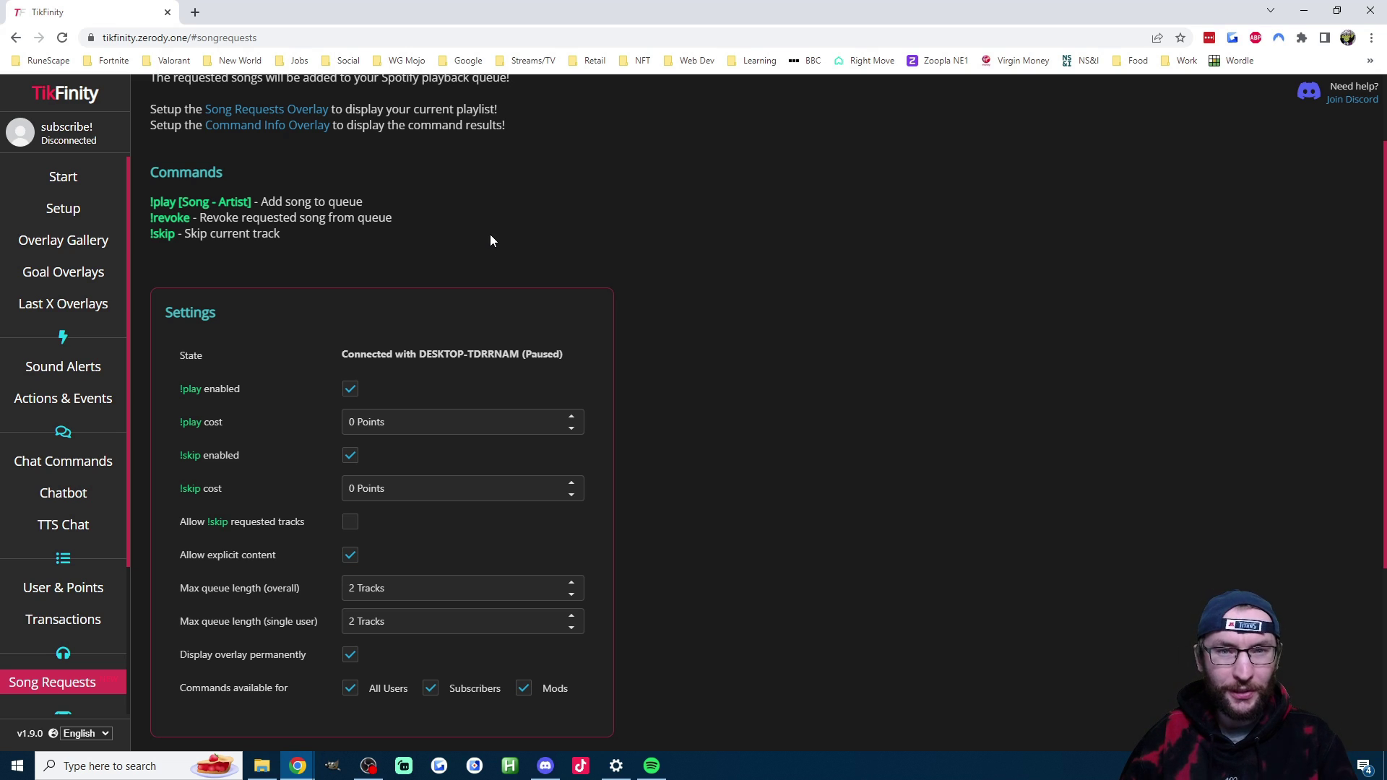
pyautogui.moveTo(151, 233); pyautogui.dragTo(177, 233)
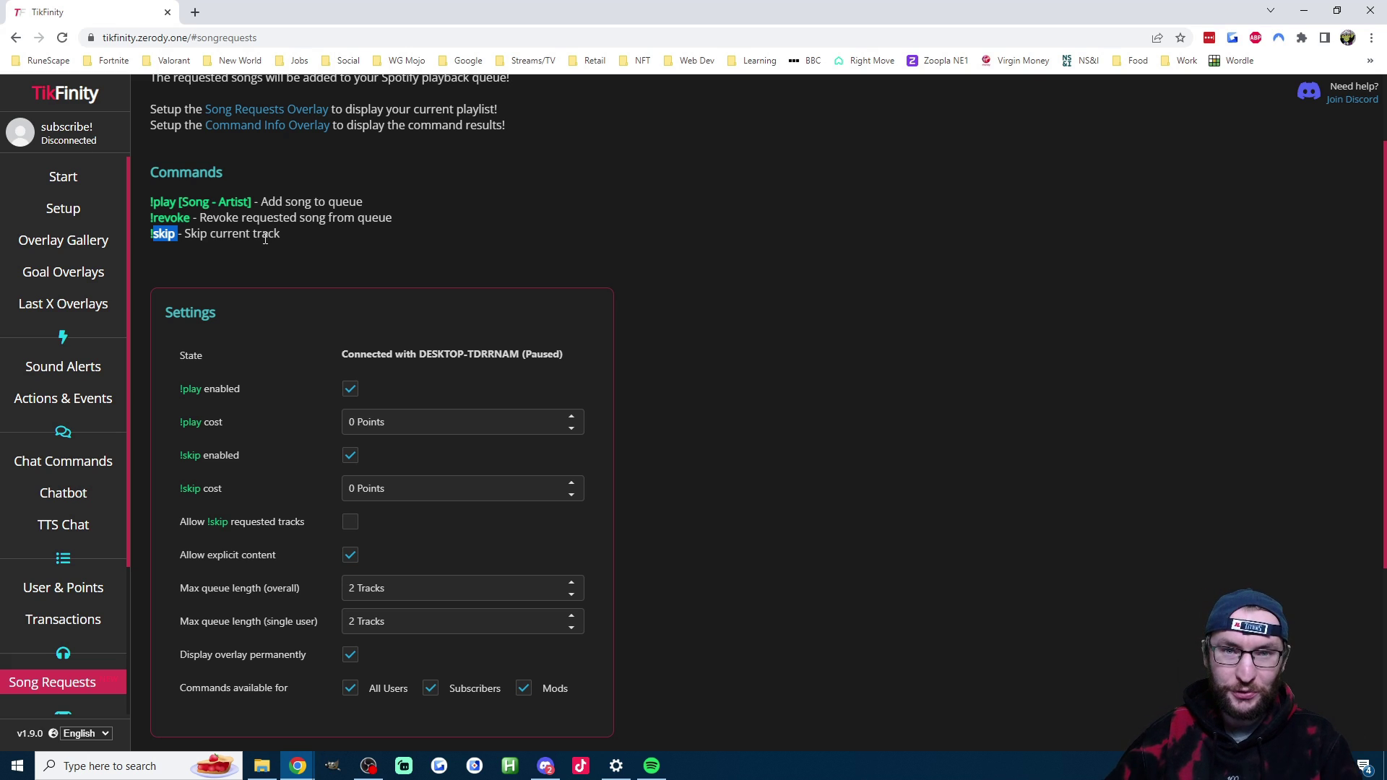
pyautogui.click(616, 327)
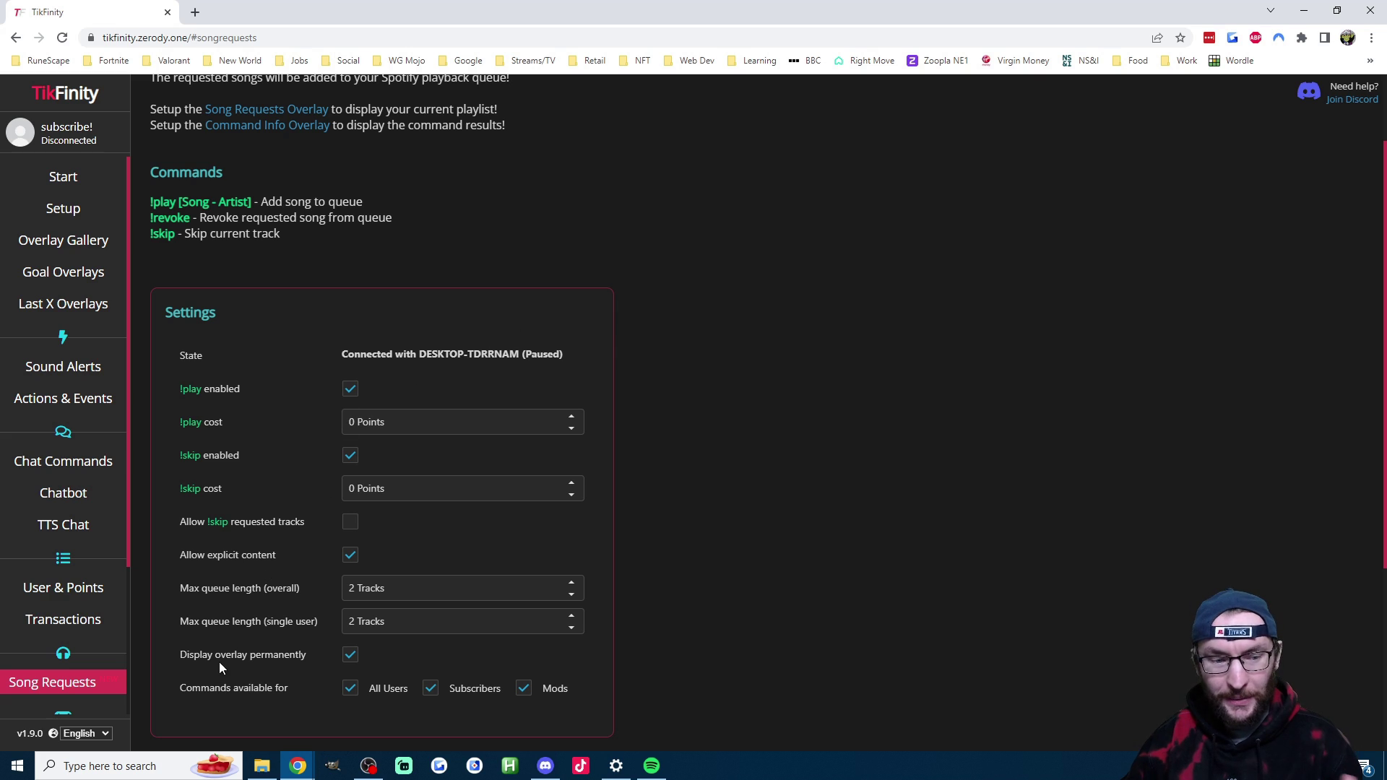
pyautogui.moveTo(179, 685); pyautogui.dragTo(297, 686)
pyautogui.click(683, 638)
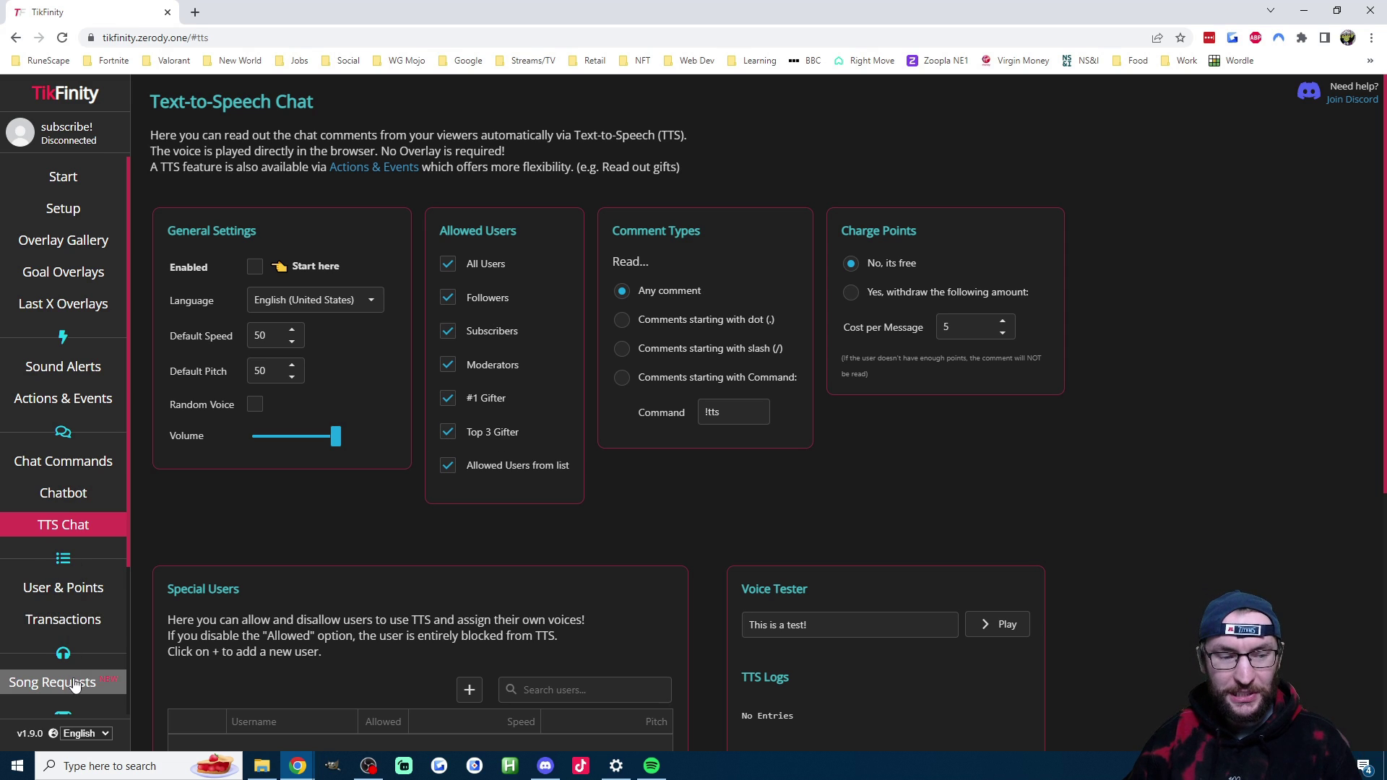
# Step: Back on Song Requests, untick and re-tick All Users, then select the !play and !skip costs
pyautogui.click(52, 682)
pyautogui.scroll(-2, 689, 571)
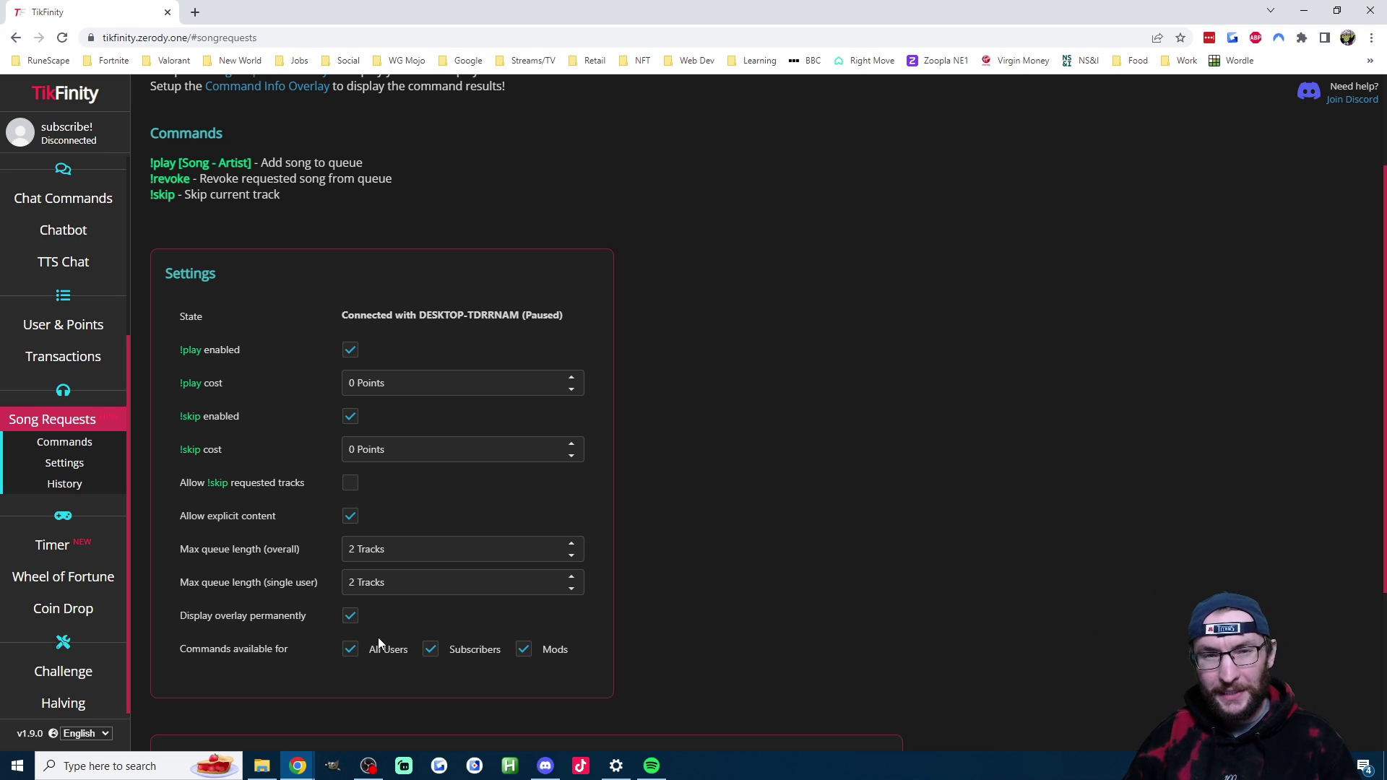
pyautogui.click(350, 649)
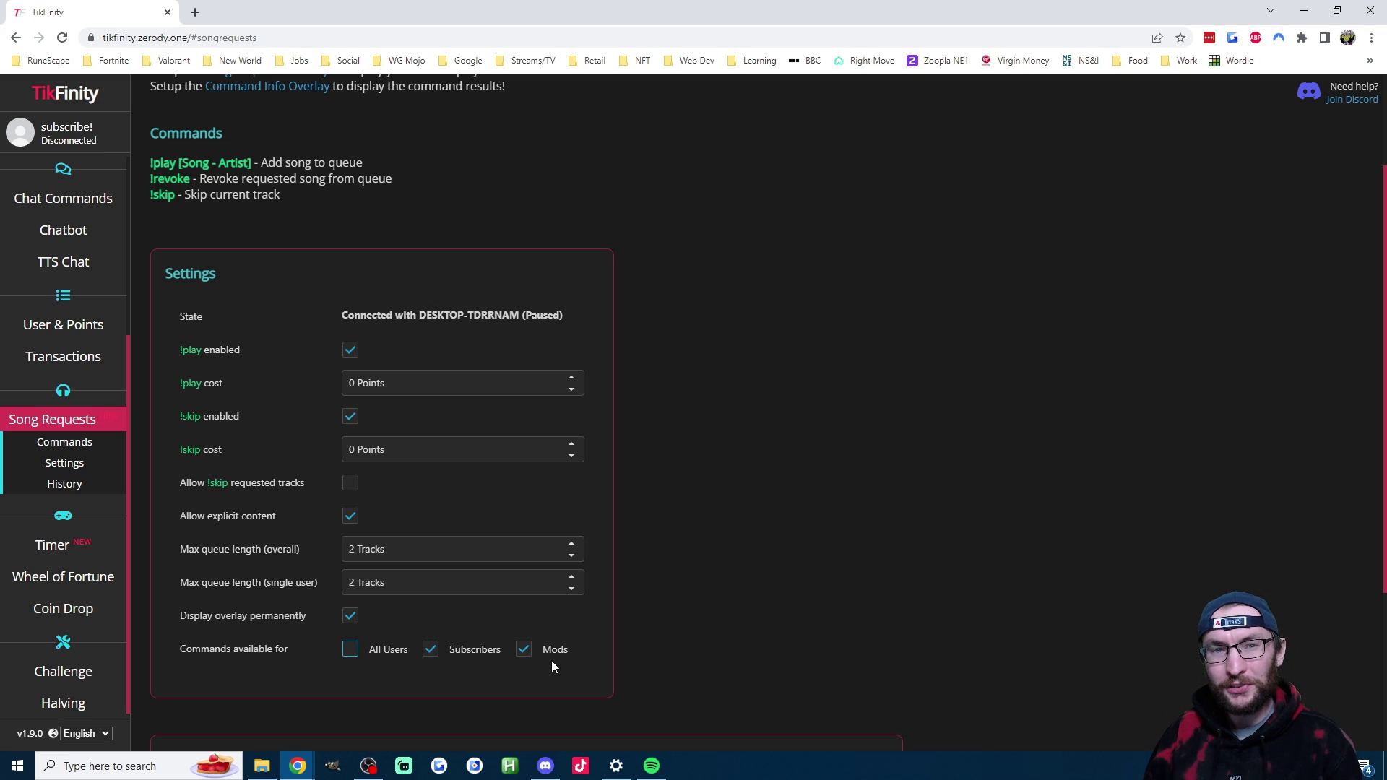
pyautogui.click(373, 654)
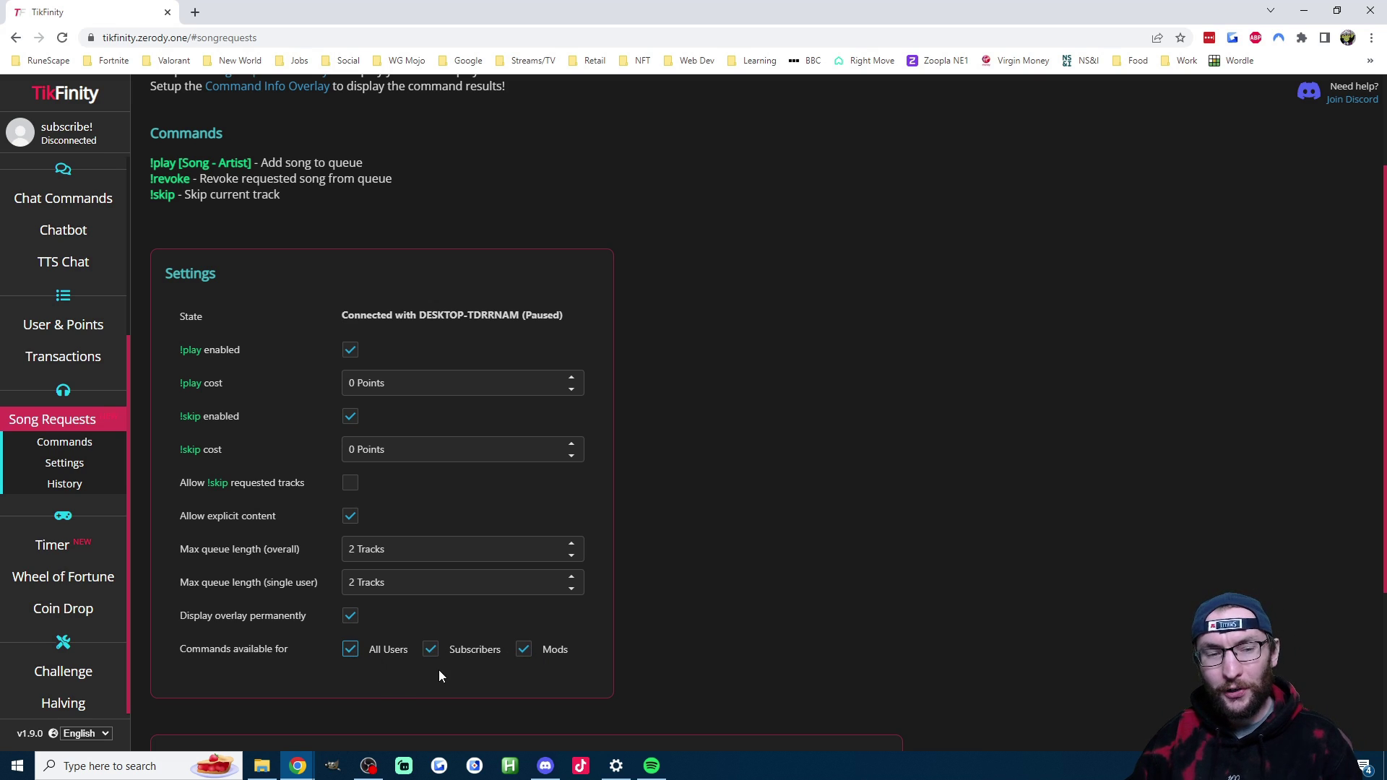
pyautogui.tripleClick(375, 379)
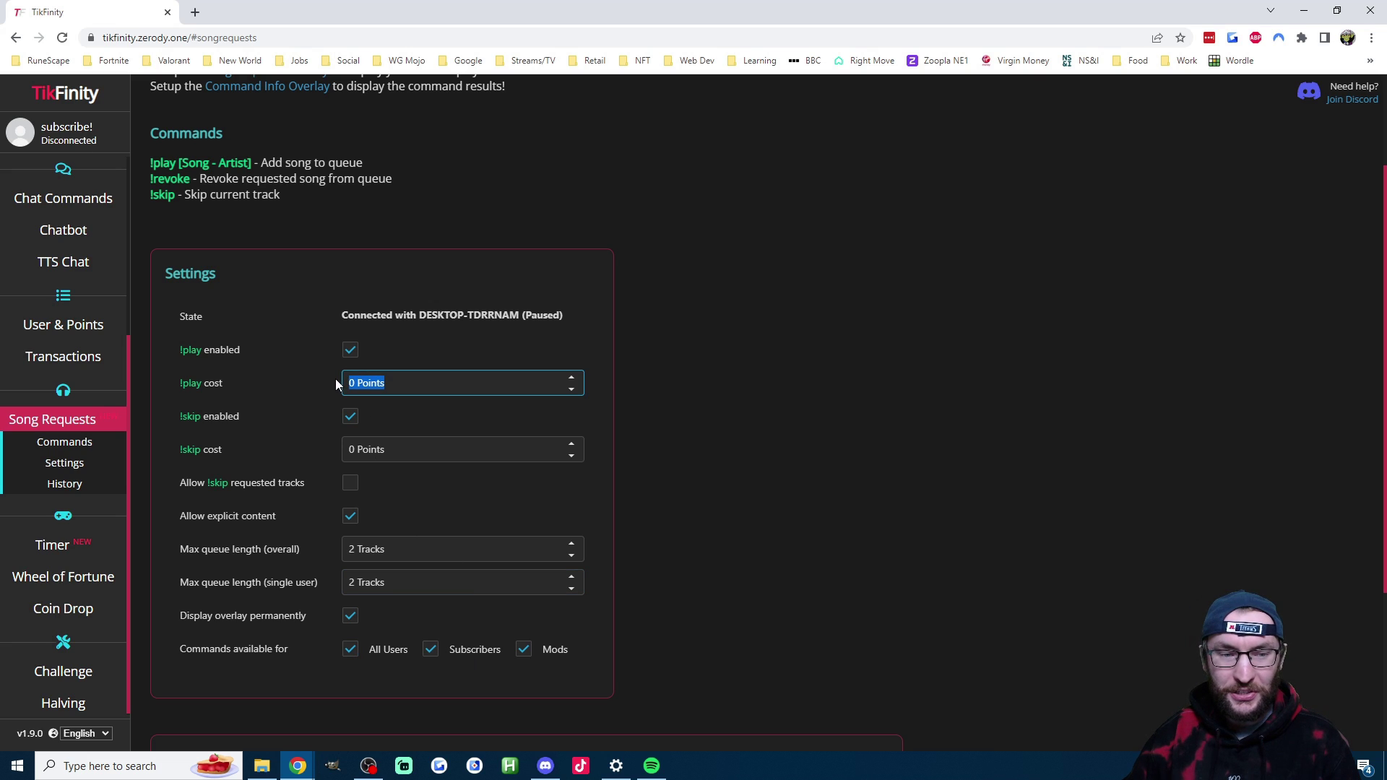
pyautogui.tripleClick(382, 450)
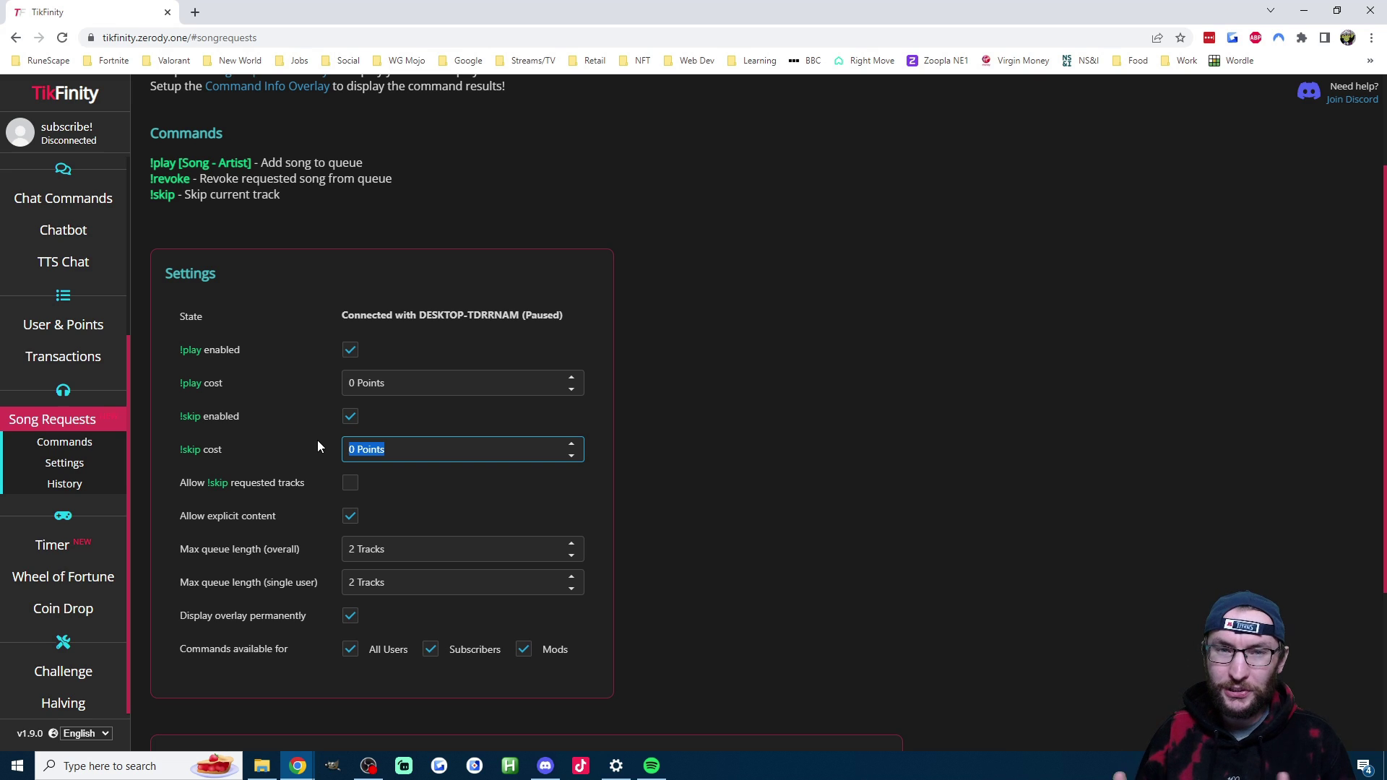
pyautogui.press('End')
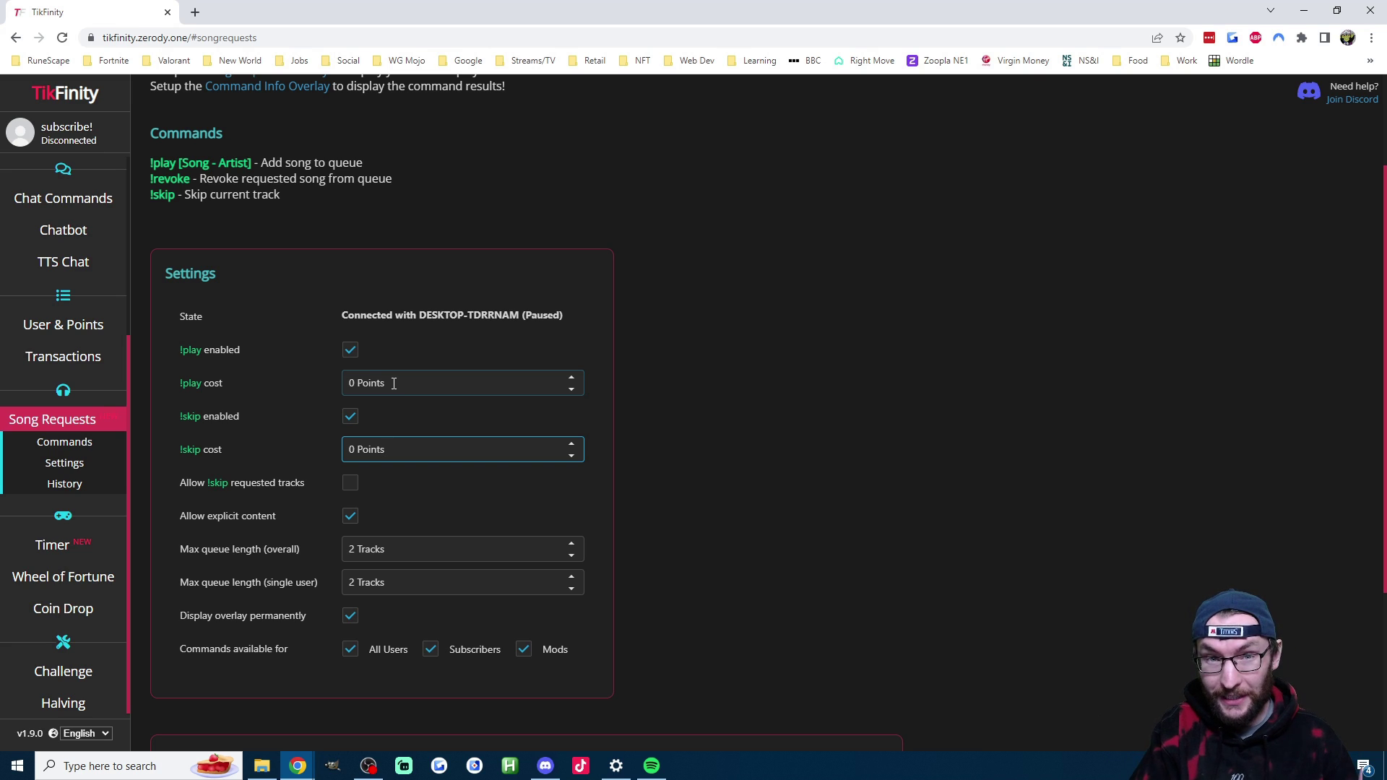
# Step: Set both the !play and !skip command costs to 1 point
pyautogui.doubleClick(353, 383)
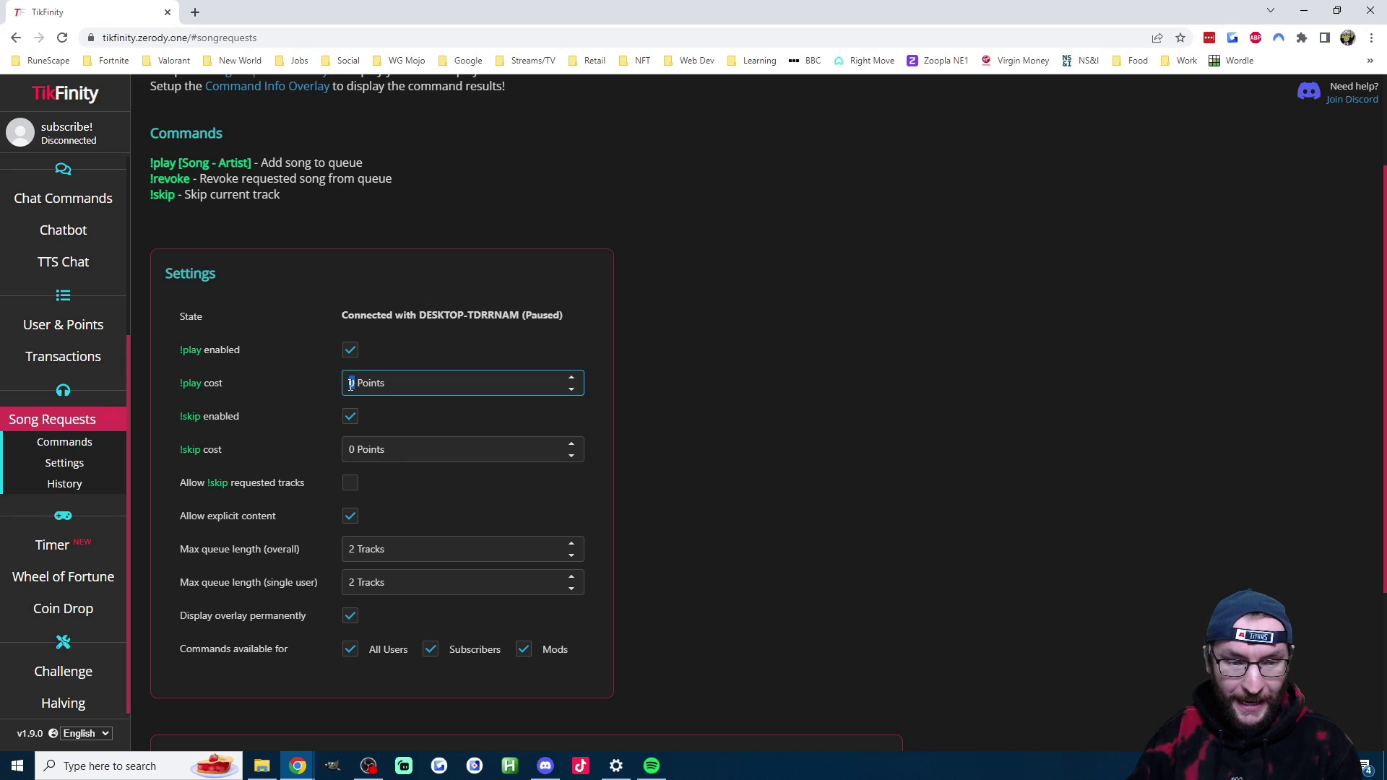
pyautogui.write('1')
pyautogui.click(351, 449)
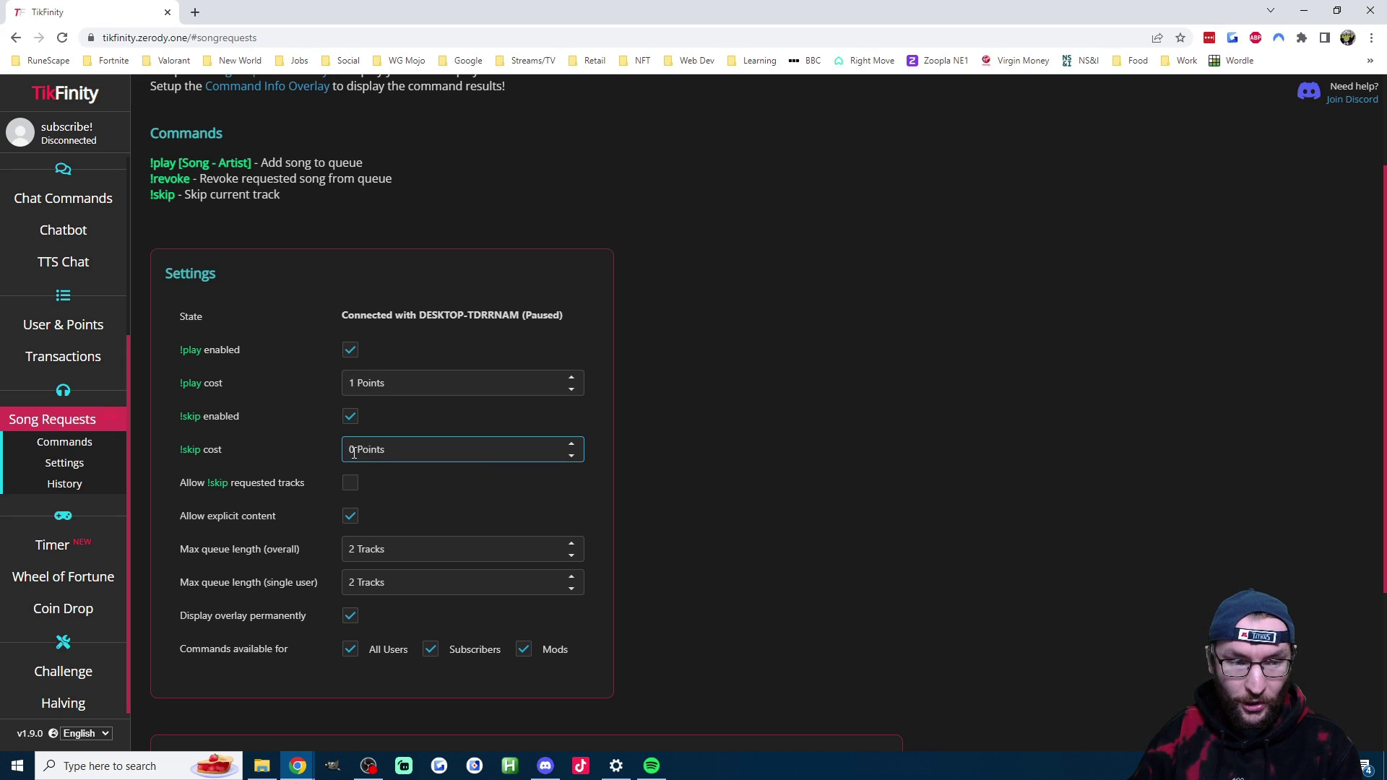
pyautogui.doubleClick(351, 449)
pyautogui.write('1')
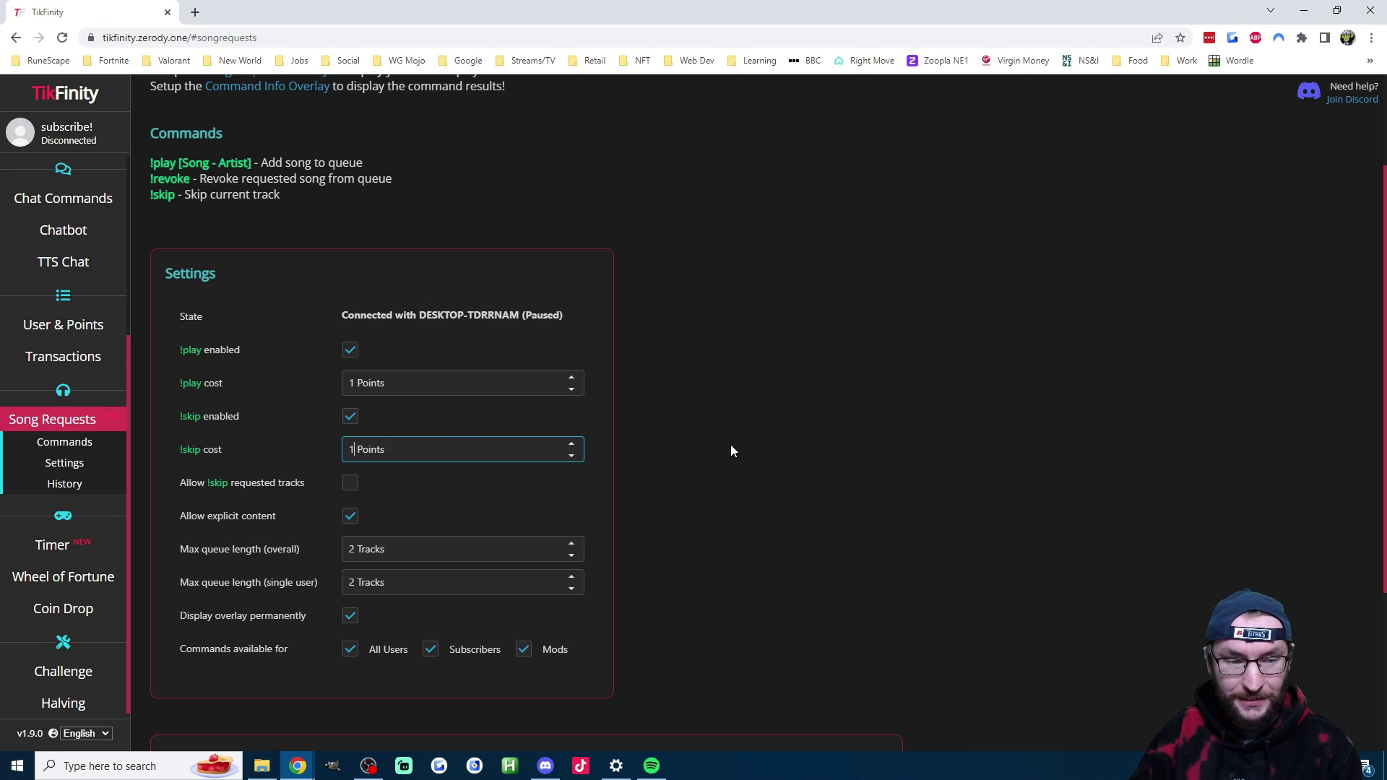
pyautogui.click(731, 447)
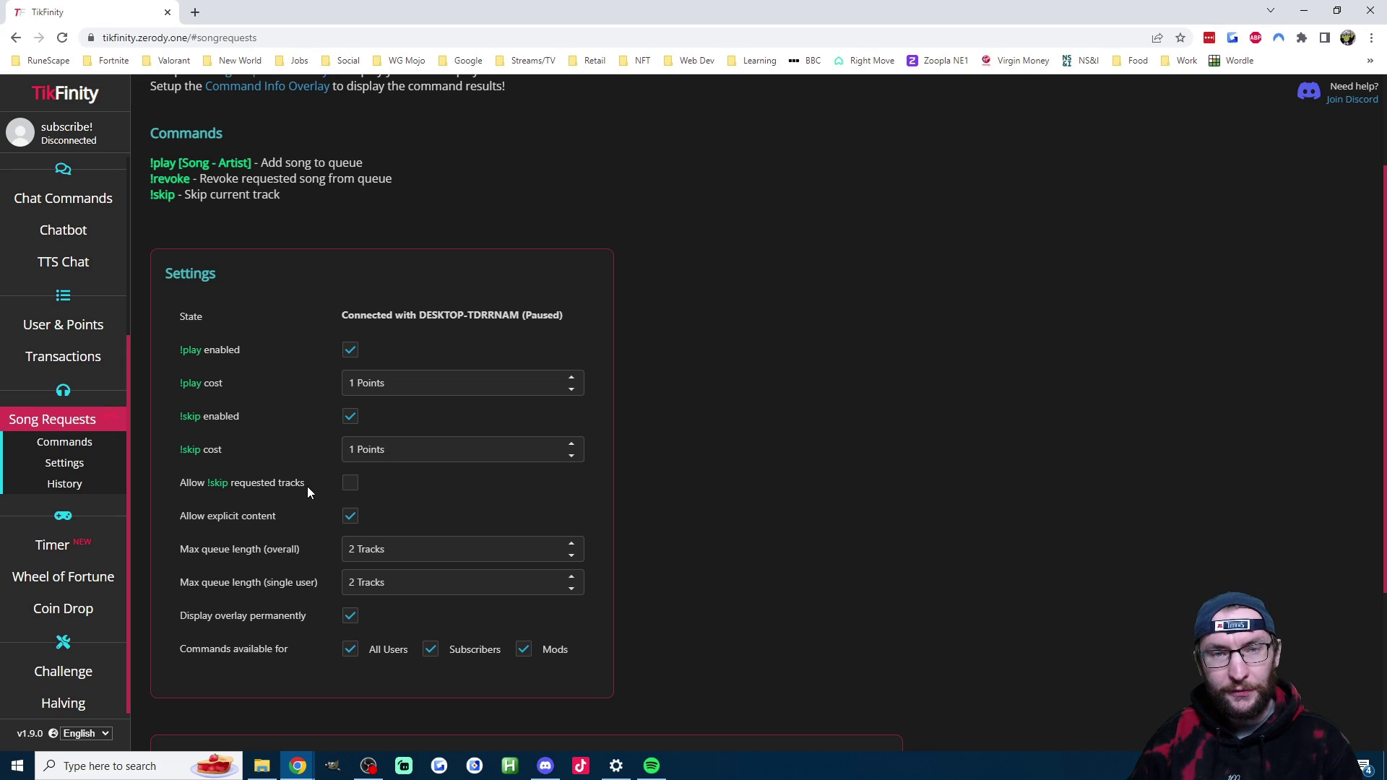
# Step: Point out the track-skipping option, then untick Allow explicit content
pyautogui.moveTo(296, 488); pyautogui.dragTo(159, 487)
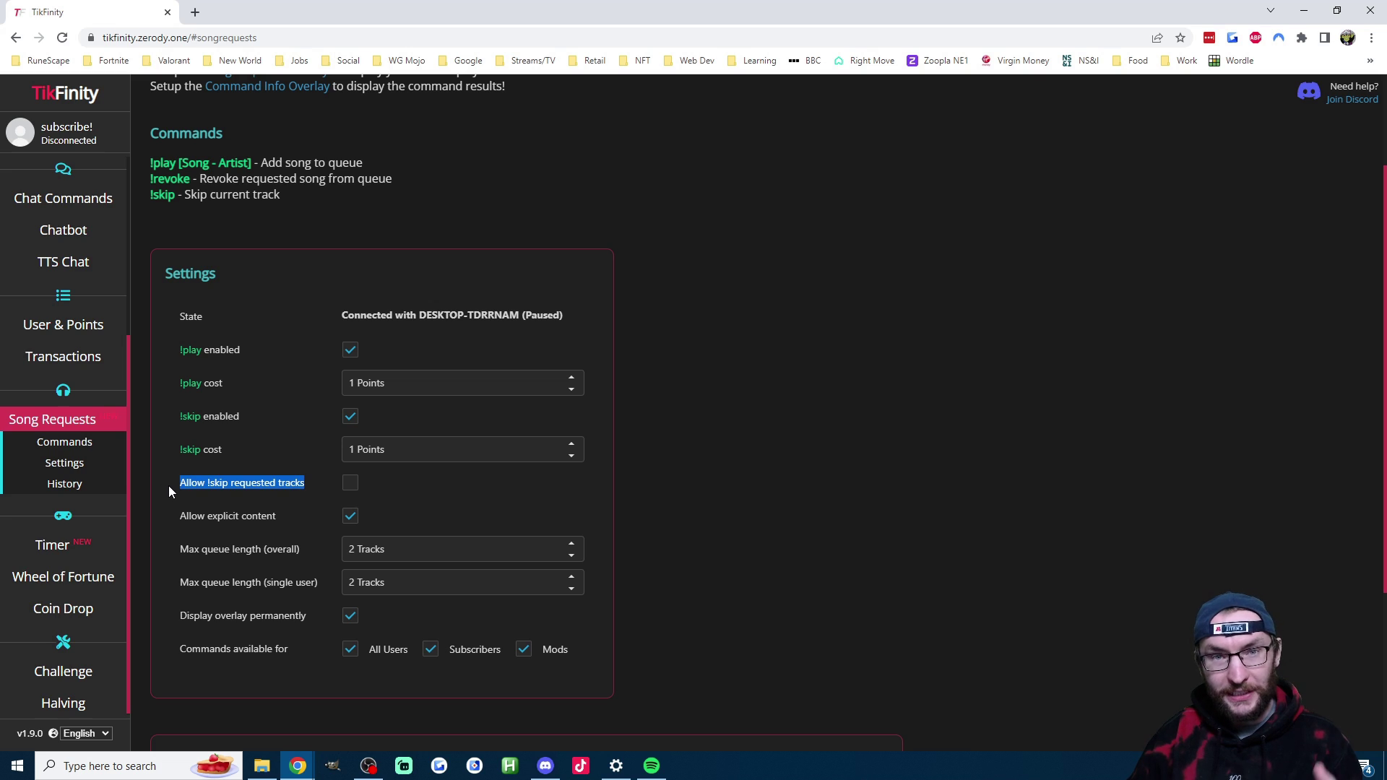
pyautogui.click(219, 488)
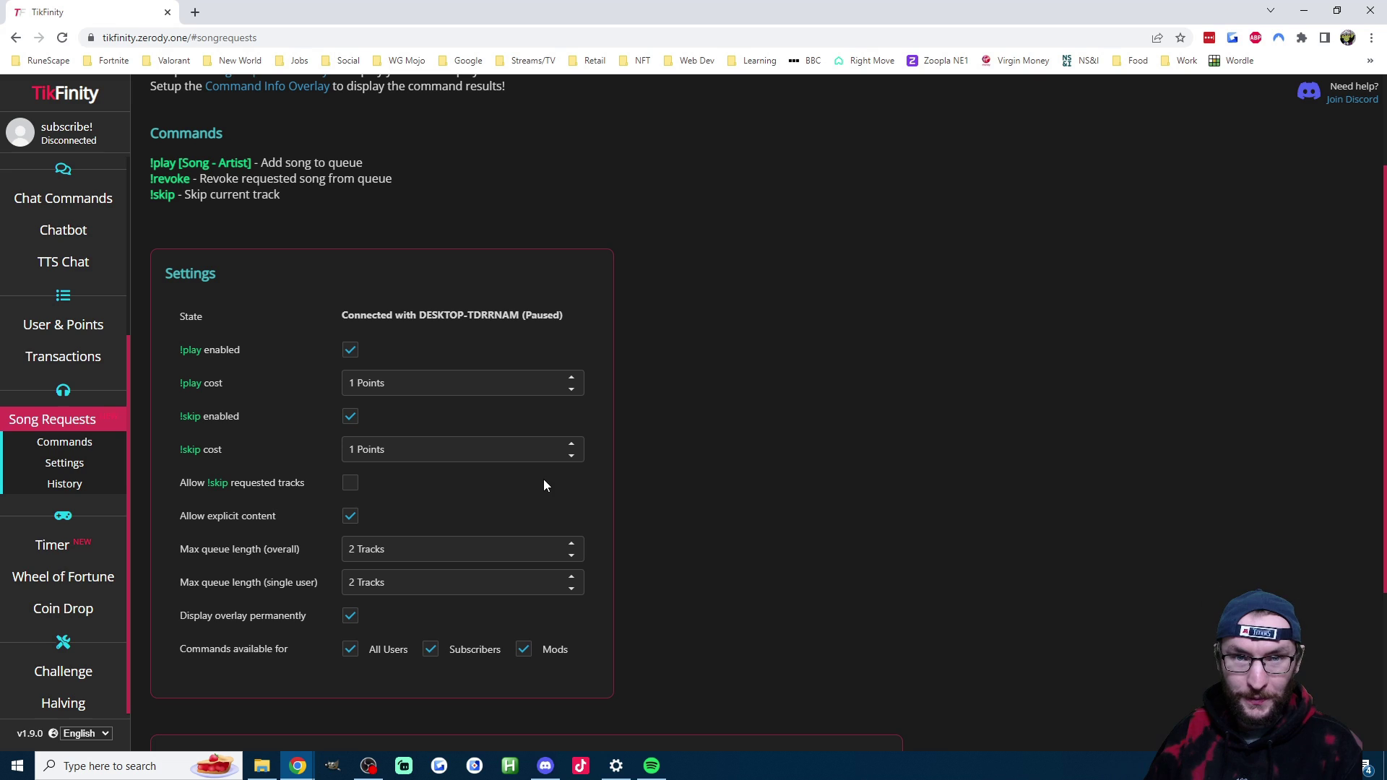
pyautogui.tripleClick(194, 517)
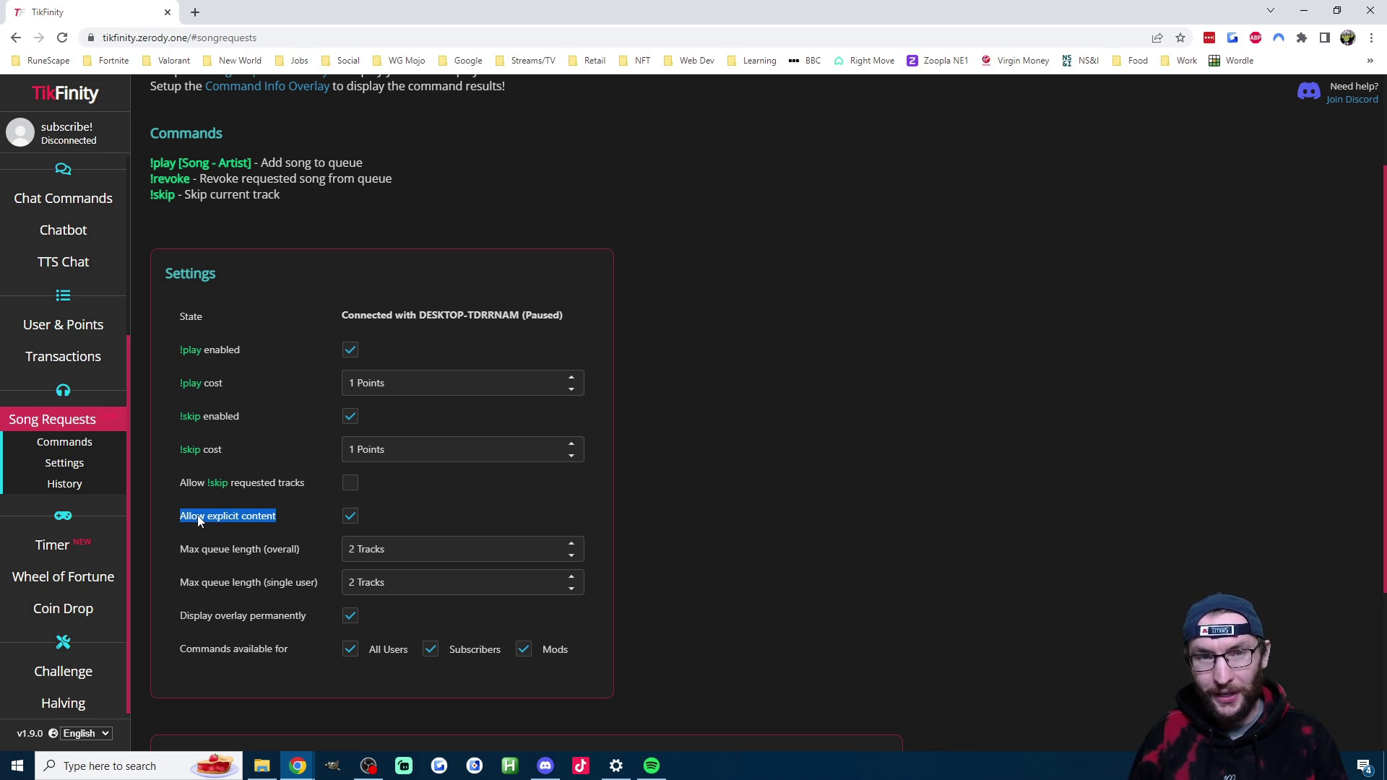
pyautogui.click(400, 500)
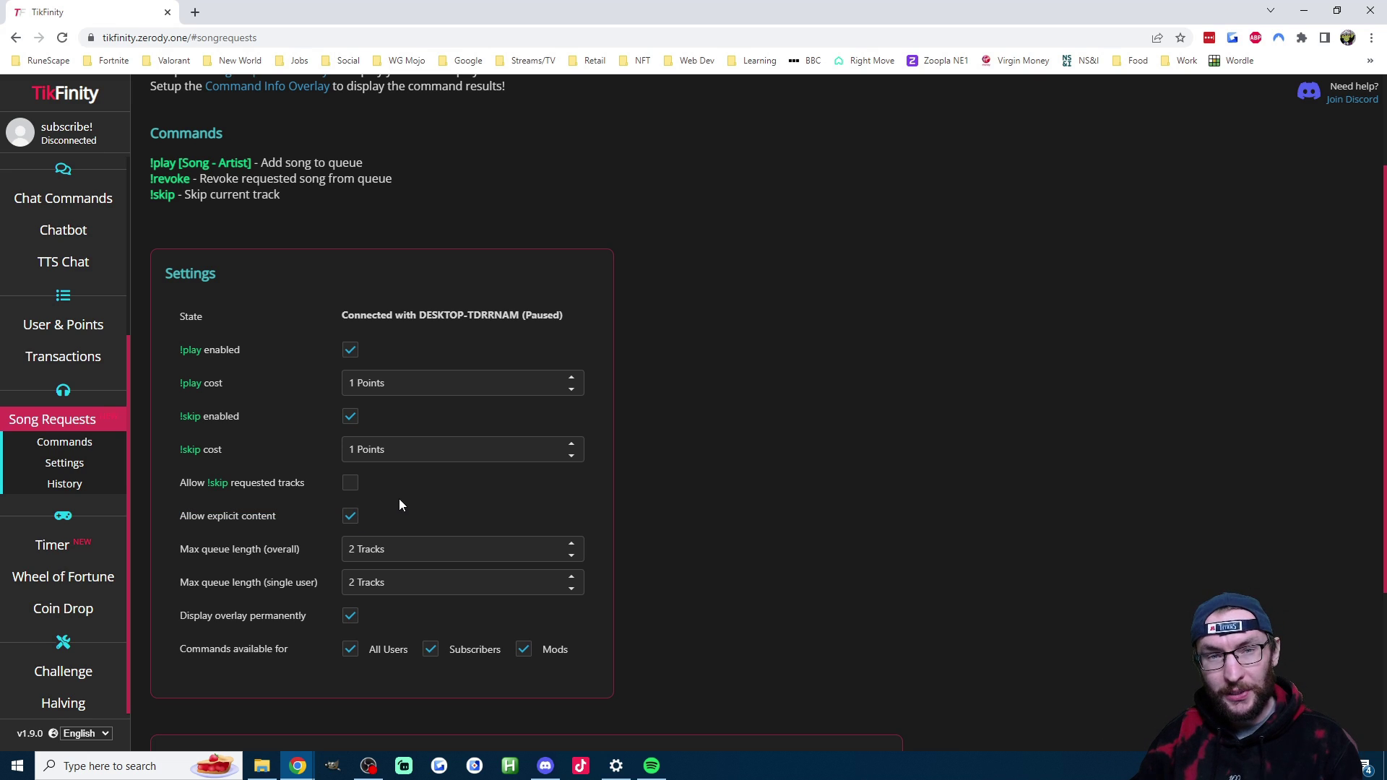
pyautogui.click(350, 517)
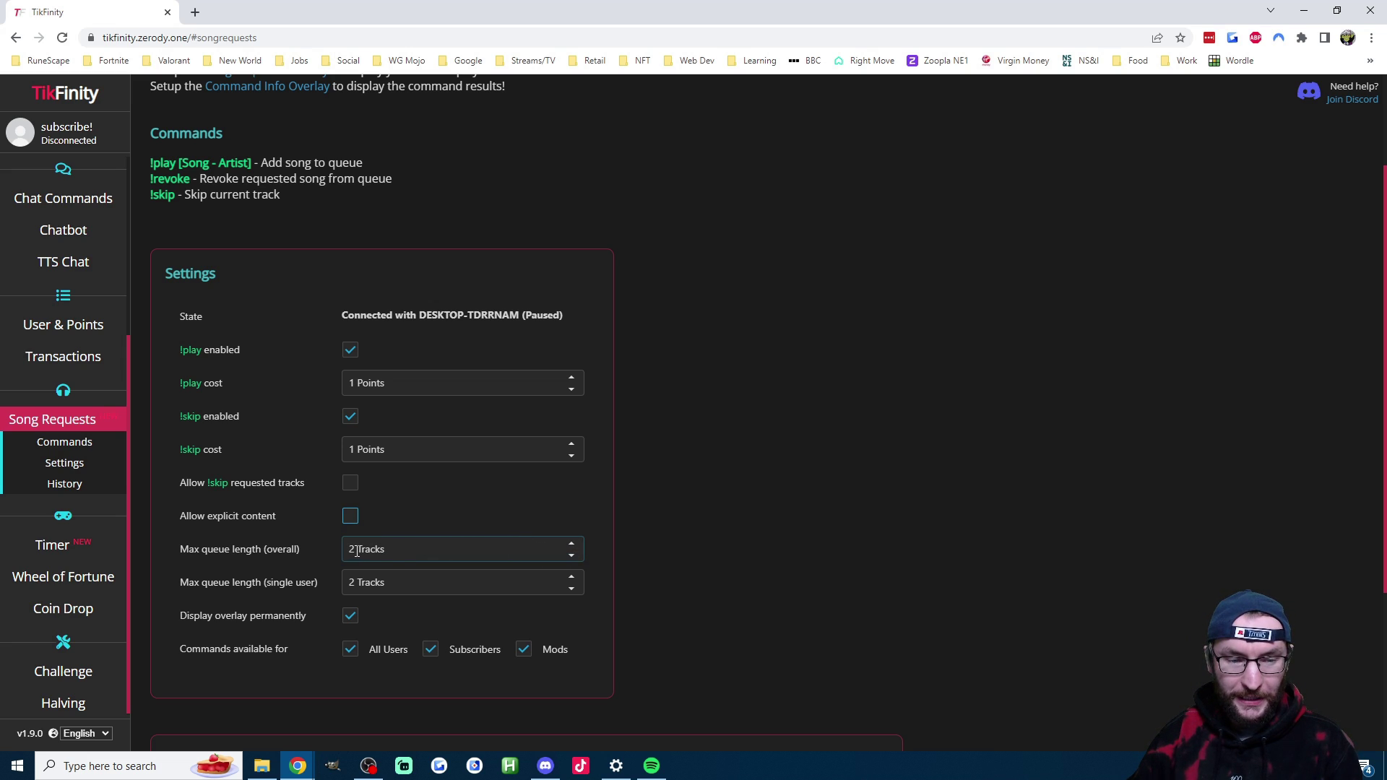
# Step: Raise the overall and single-user max queue lengths to 5 tracks
pyautogui.click(572, 544)
pyautogui.click(572, 544)
pyautogui.click(571, 544)
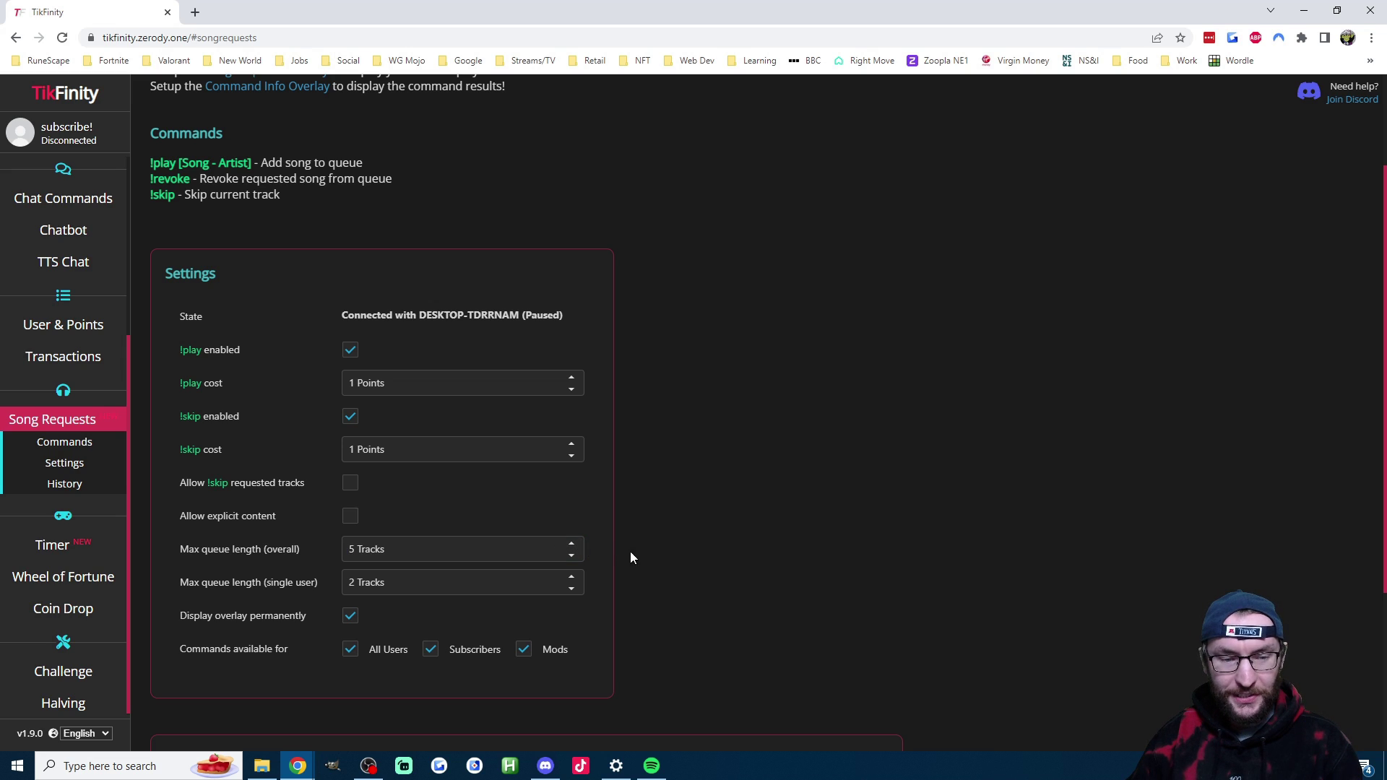
pyautogui.click(571, 577)
pyautogui.click(571, 577)
pyautogui.click(571, 577)
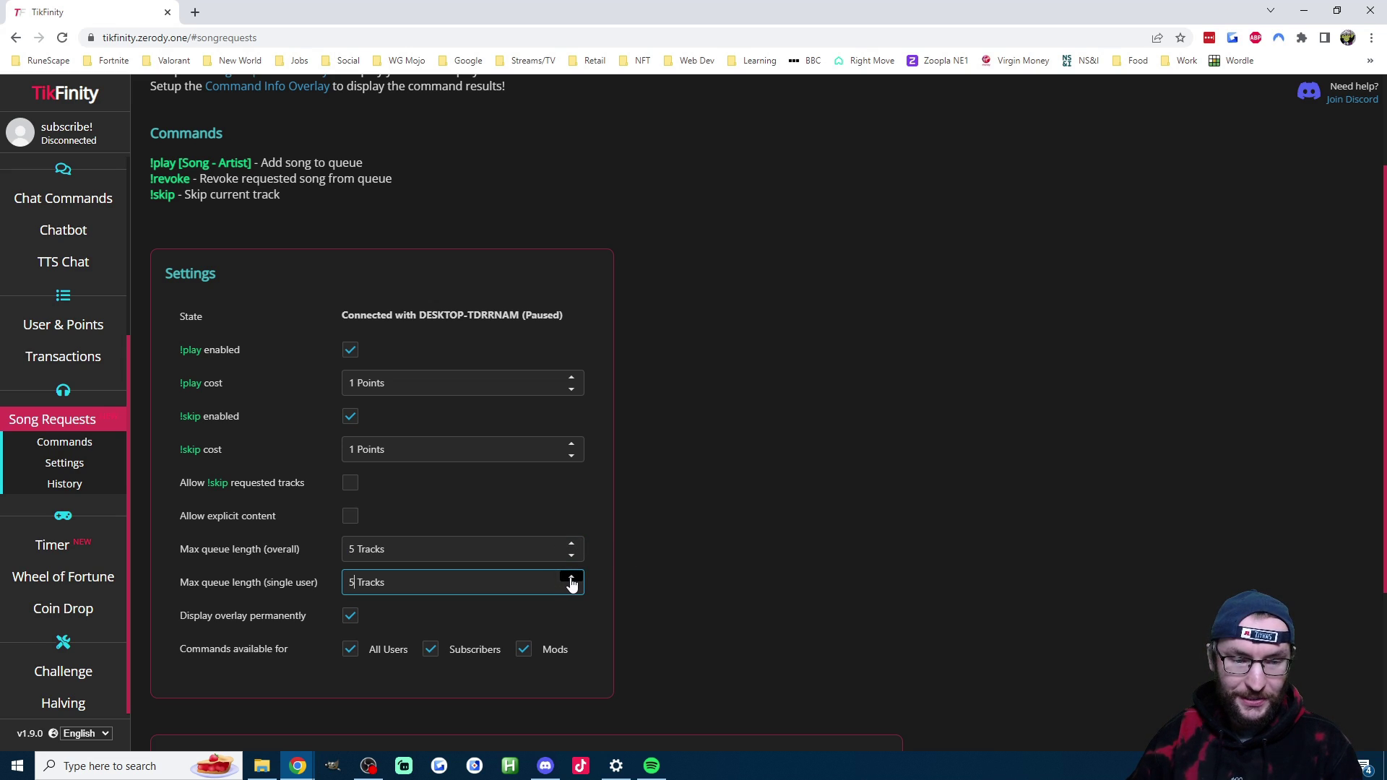
pyautogui.click(664, 587)
# Step: Point out the permanent overlay display setting and the !play and !skip cost values
pyautogui.tripleClick(219, 615)
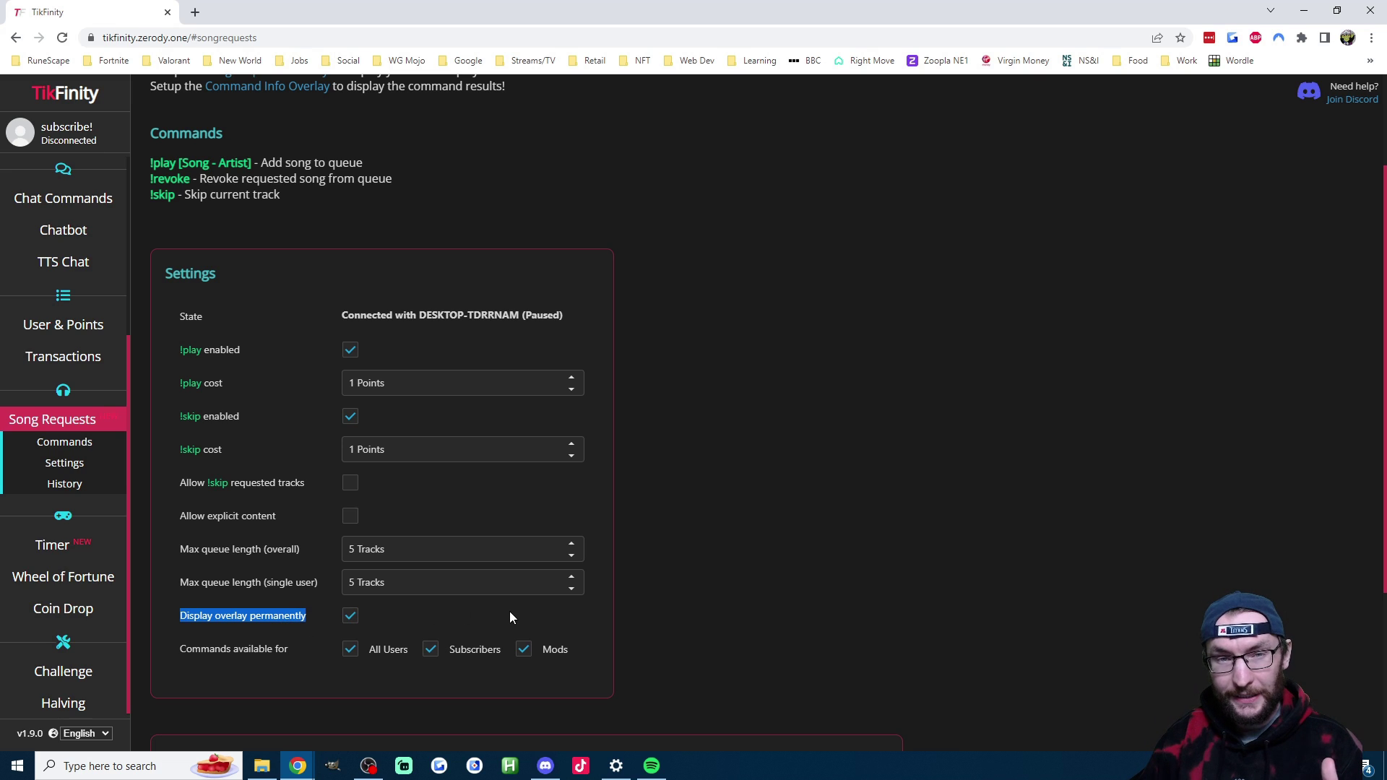
pyautogui.click(1028, 444)
pyautogui.tripleClick(376, 383)
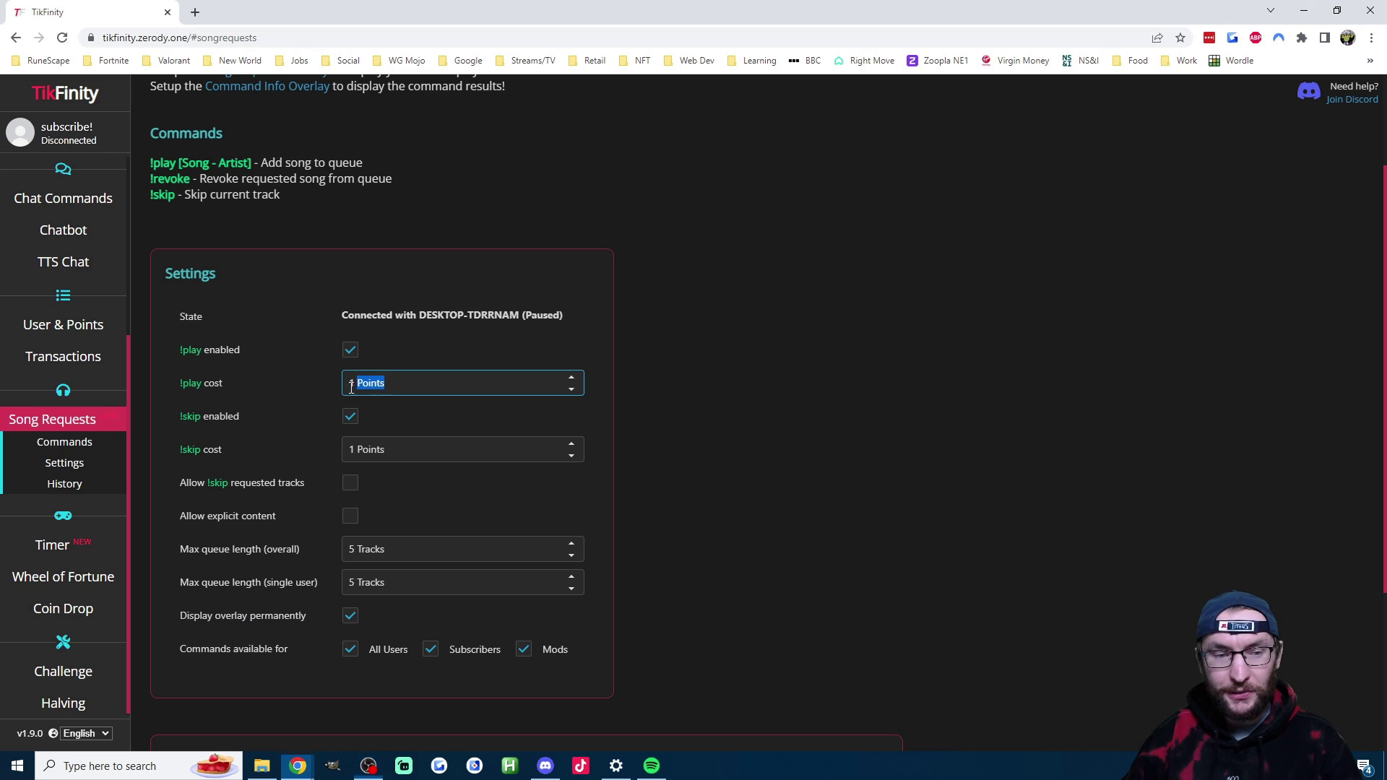
pyautogui.tripleClick(394, 449)
pyautogui.click(354, 450)
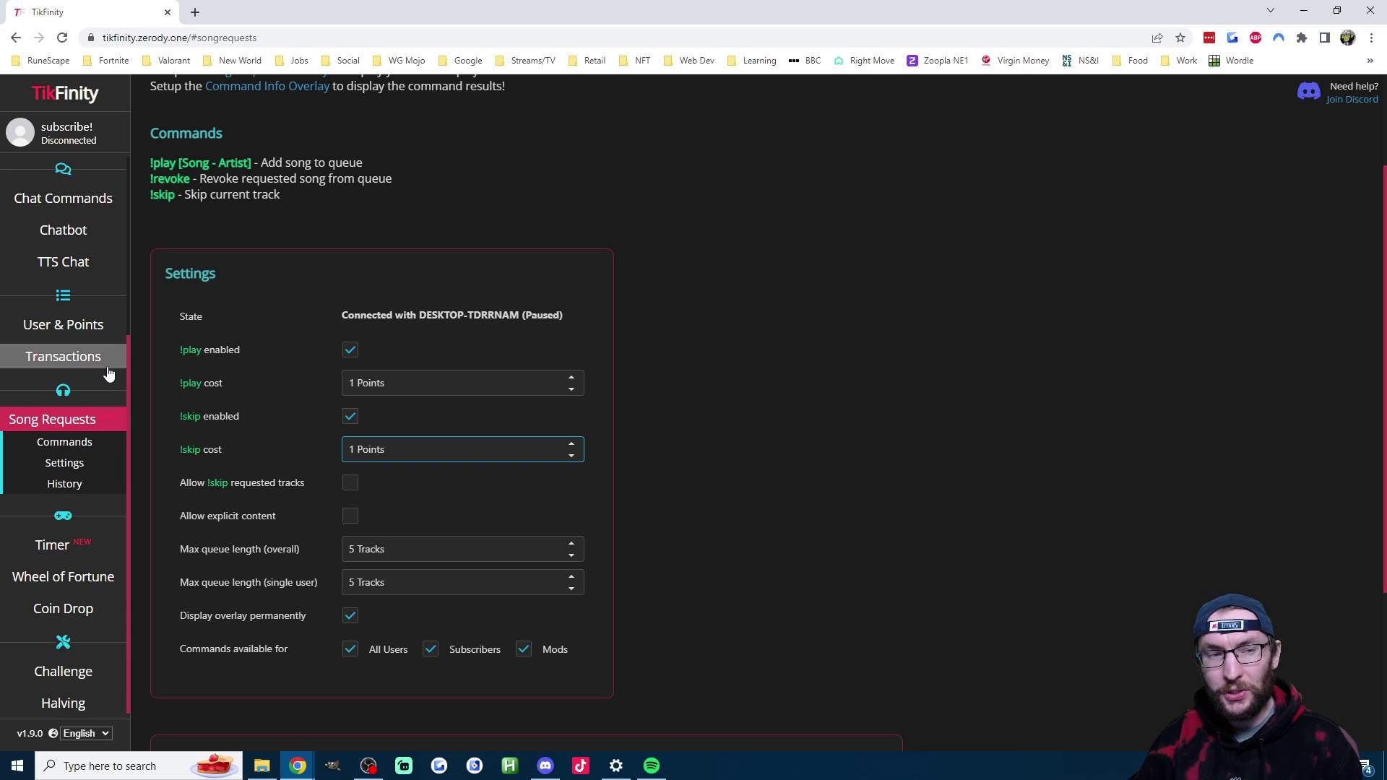
pyautogui.scroll(4, 98, 384)
pyautogui.scroll(2, 134, 369)
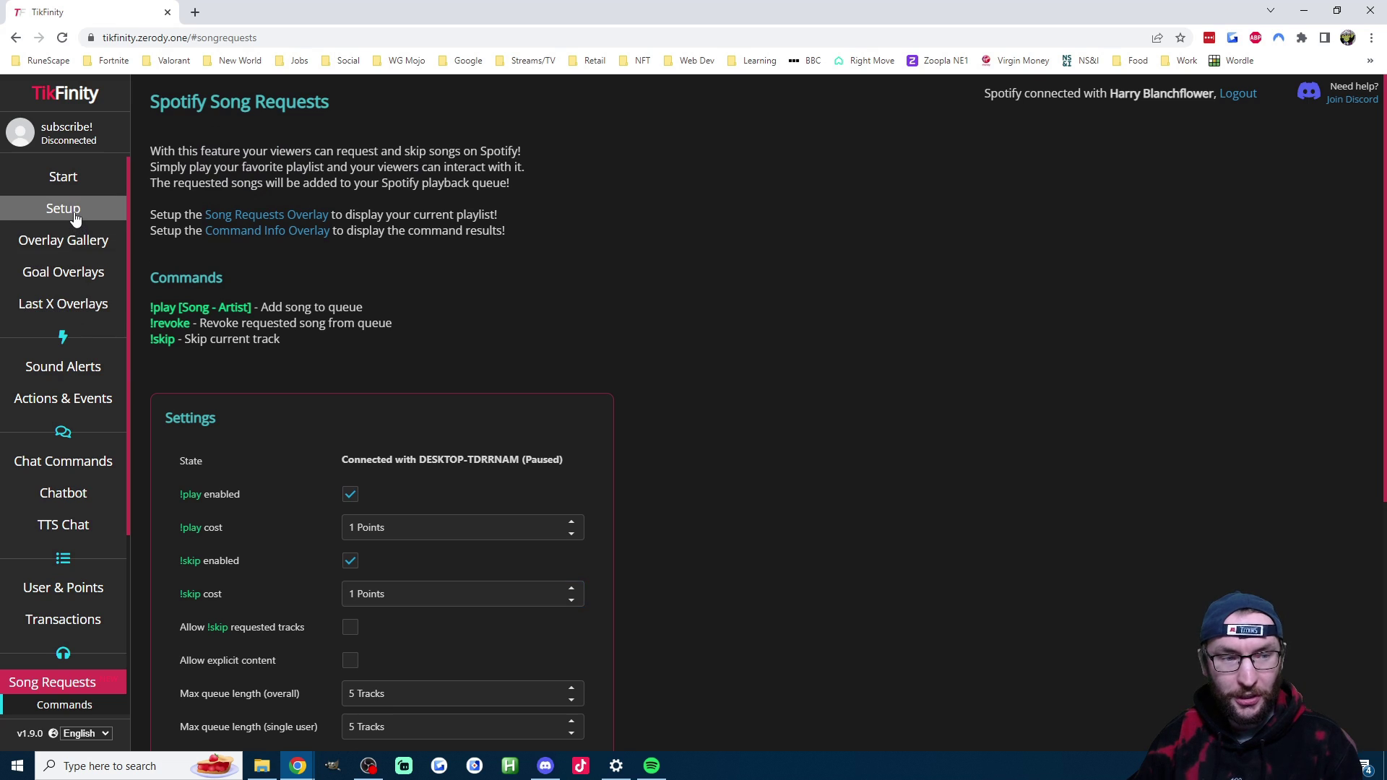
# Step: Review the Setup page's Points System values for coins, chat minutes and shares, then go to Actions & Events
pyautogui.click(79, 208)
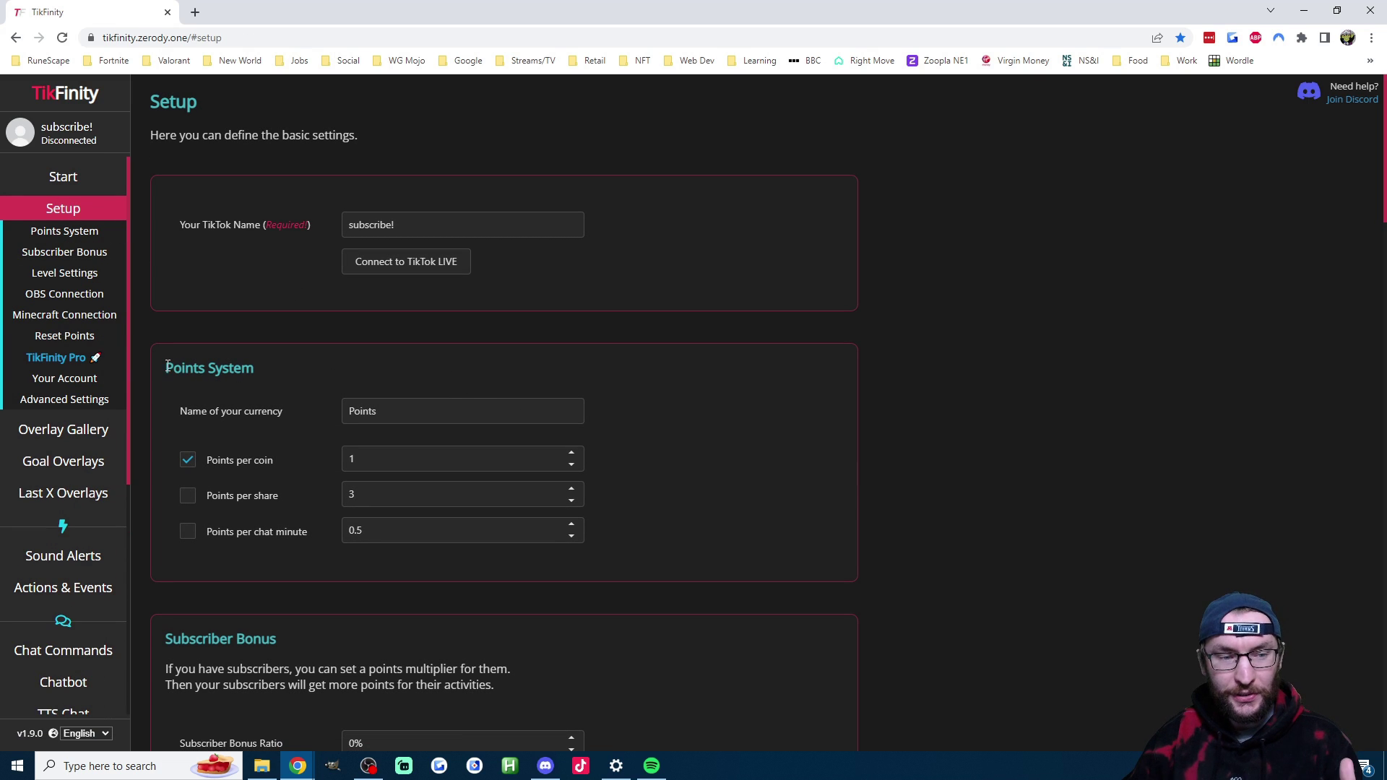
pyautogui.moveTo(167, 366); pyautogui.dragTo(267, 371)
pyautogui.click(267, 367)
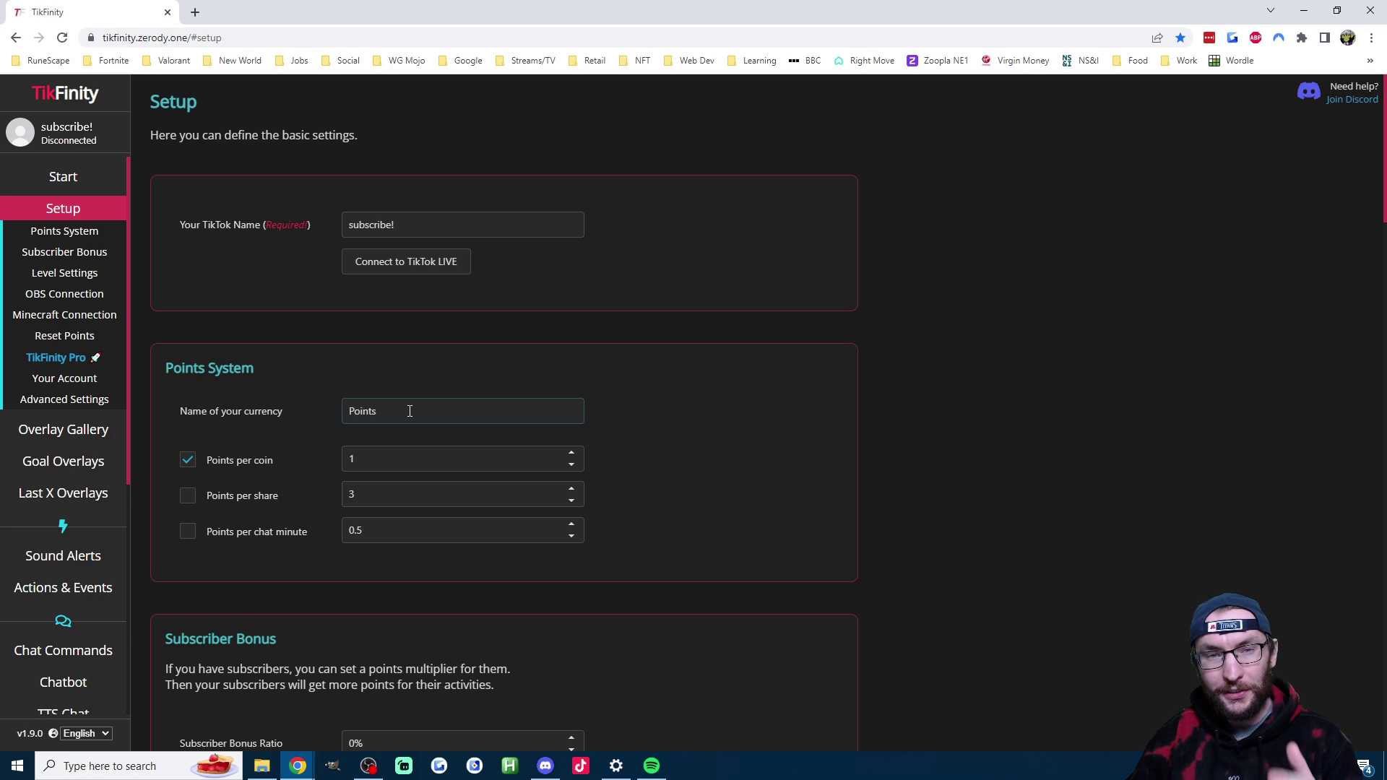
pyautogui.click(371, 457)
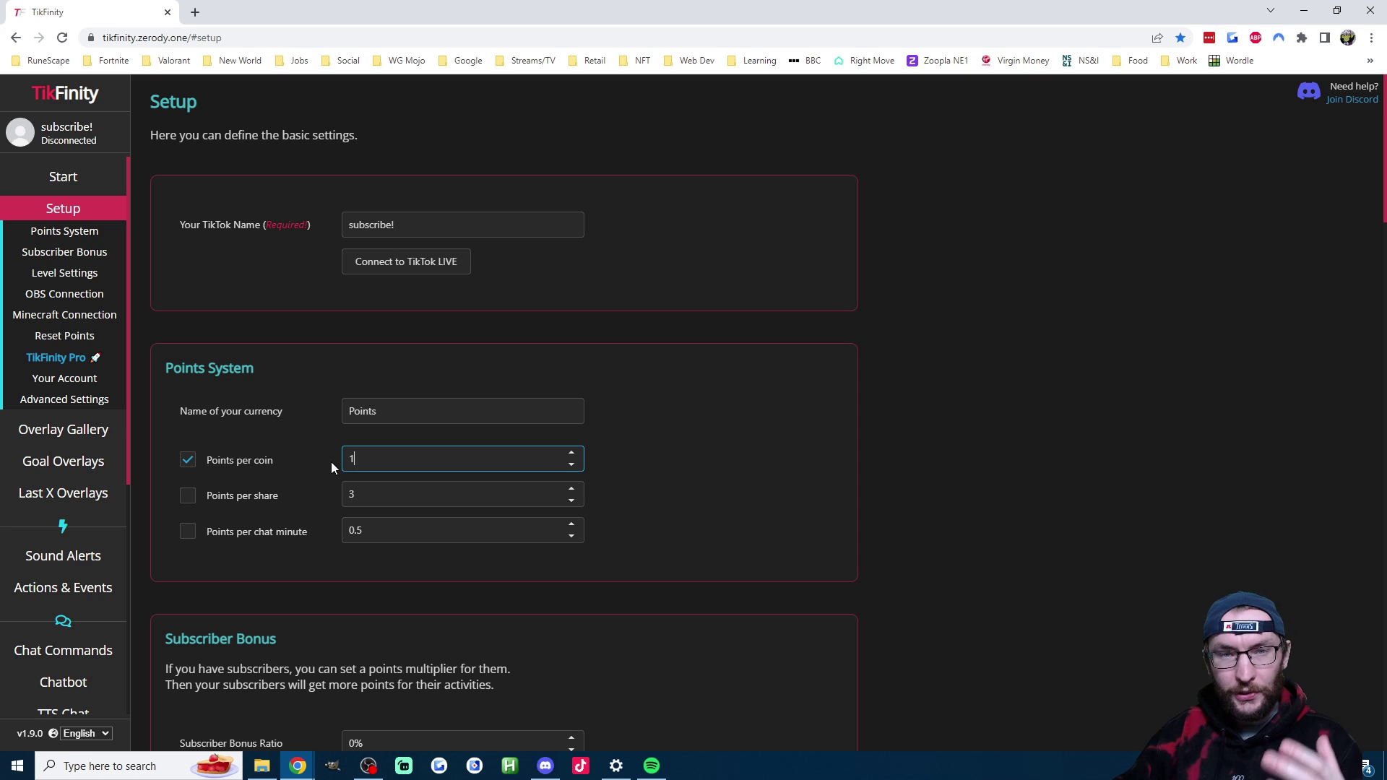
pyautogui.moveTo(367, 536); pyautogui.dragTo(346, 536)
pyautogui.click(382, 498)
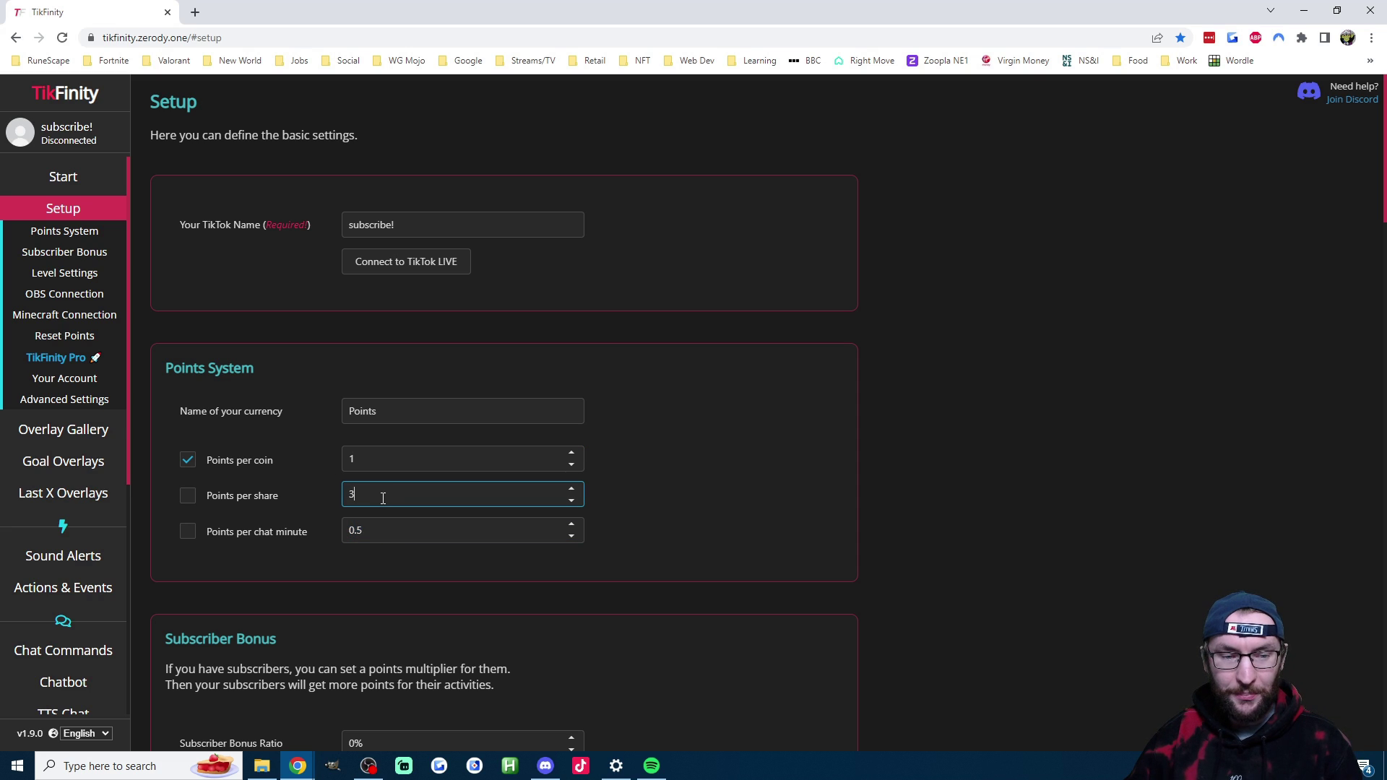
pyautogui.click(1027, 448)
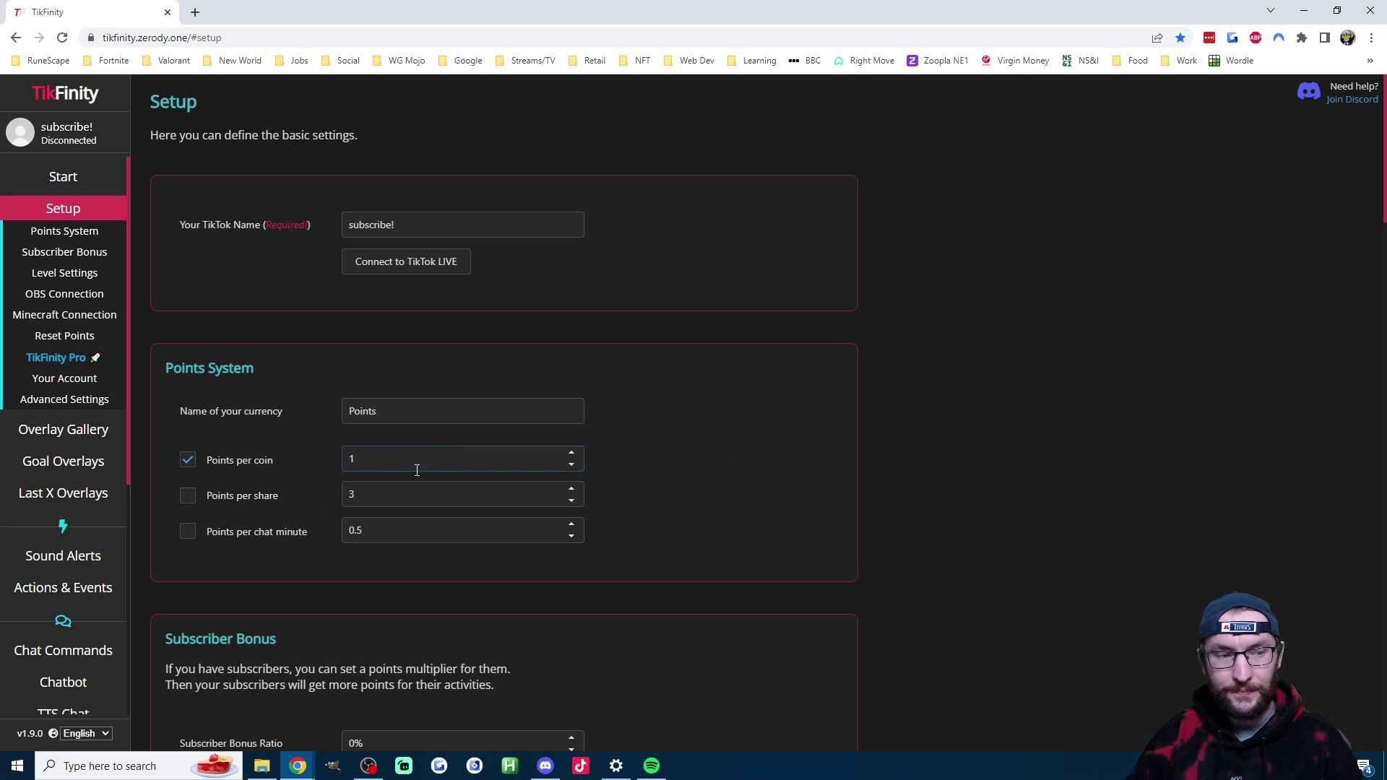
pyautogui.scroll(-1, 78, 466)
pyautogui.click(71, 518)
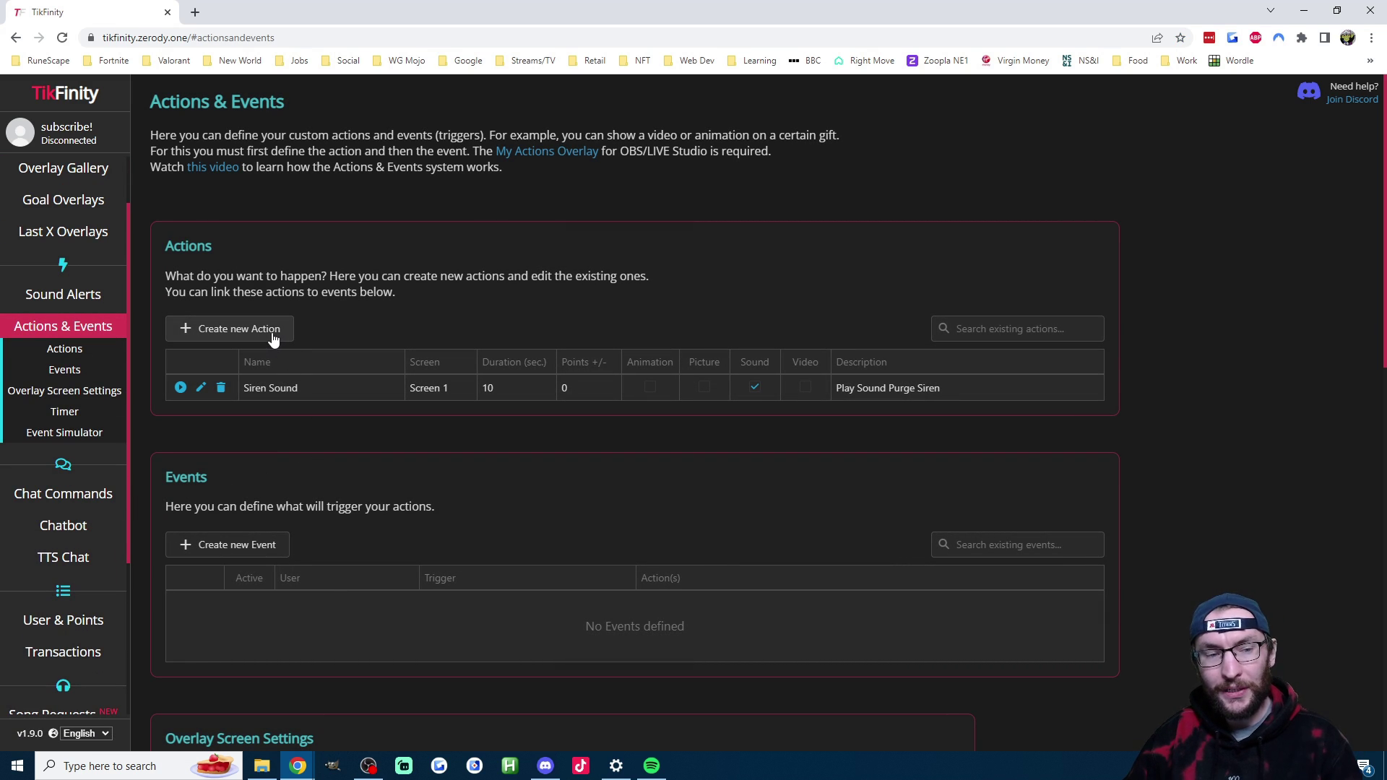
# Step: Bring up the New Action dialog and scroll through its options
pyautogui.click(271, 332)
pyautogui.scroll(-3, 709, 473)
pyautogui.scroll(-5, 713, 441)
pyautogui.scroll(1, 718, 409)
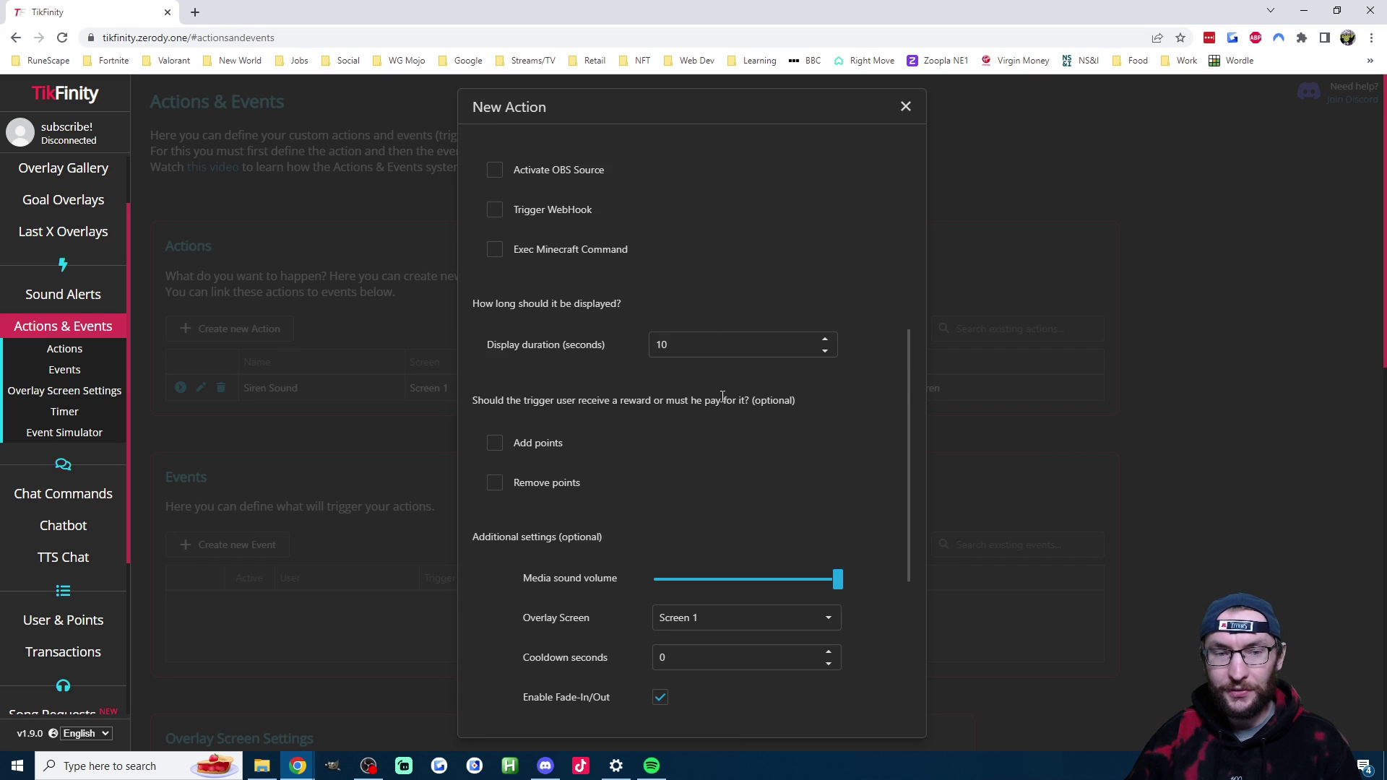
pyautogui.scroll(-2, 719, 401)
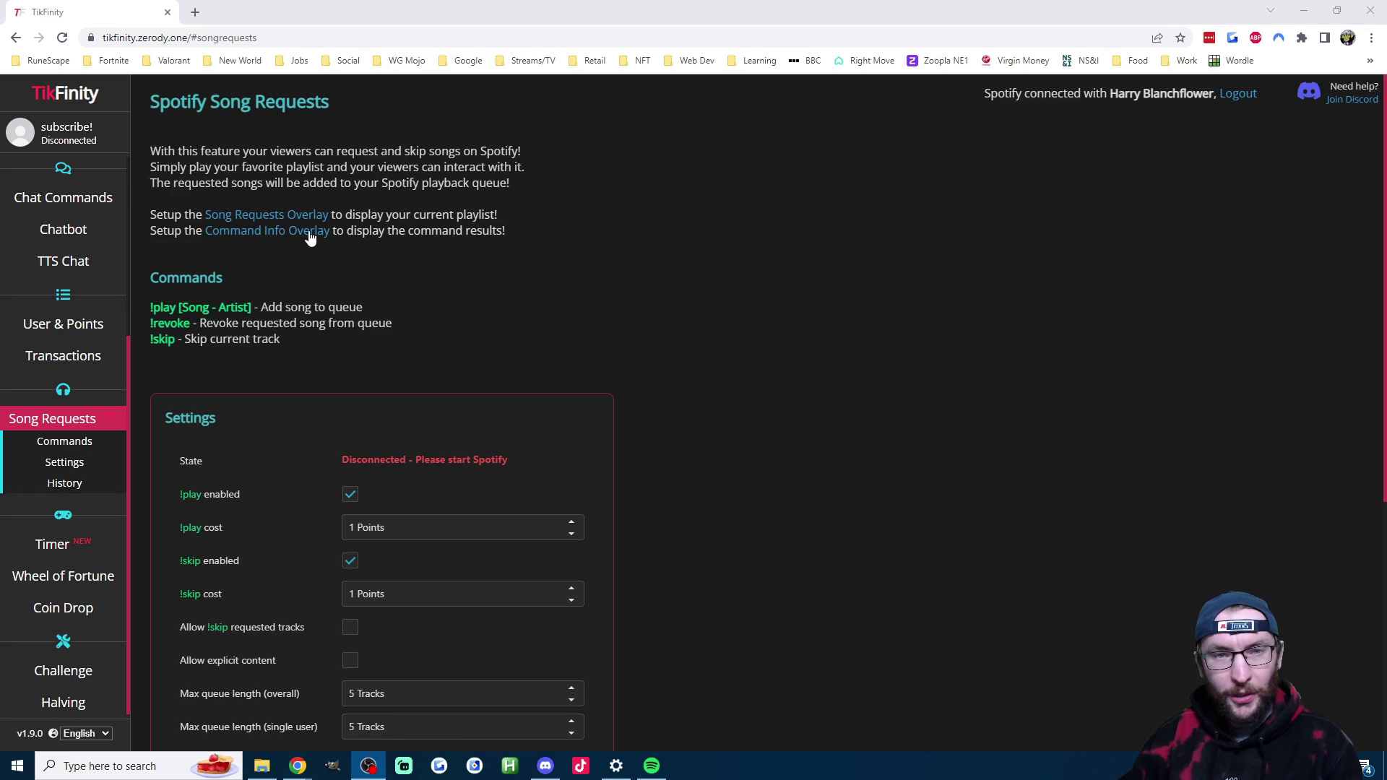
# Step: Highlight the overlay setup instructions on the Song Requests page
pyautogui.moveTo(505, 231); pyautogui.dragTo(151, 211)
pyautogui.click(155, 211)
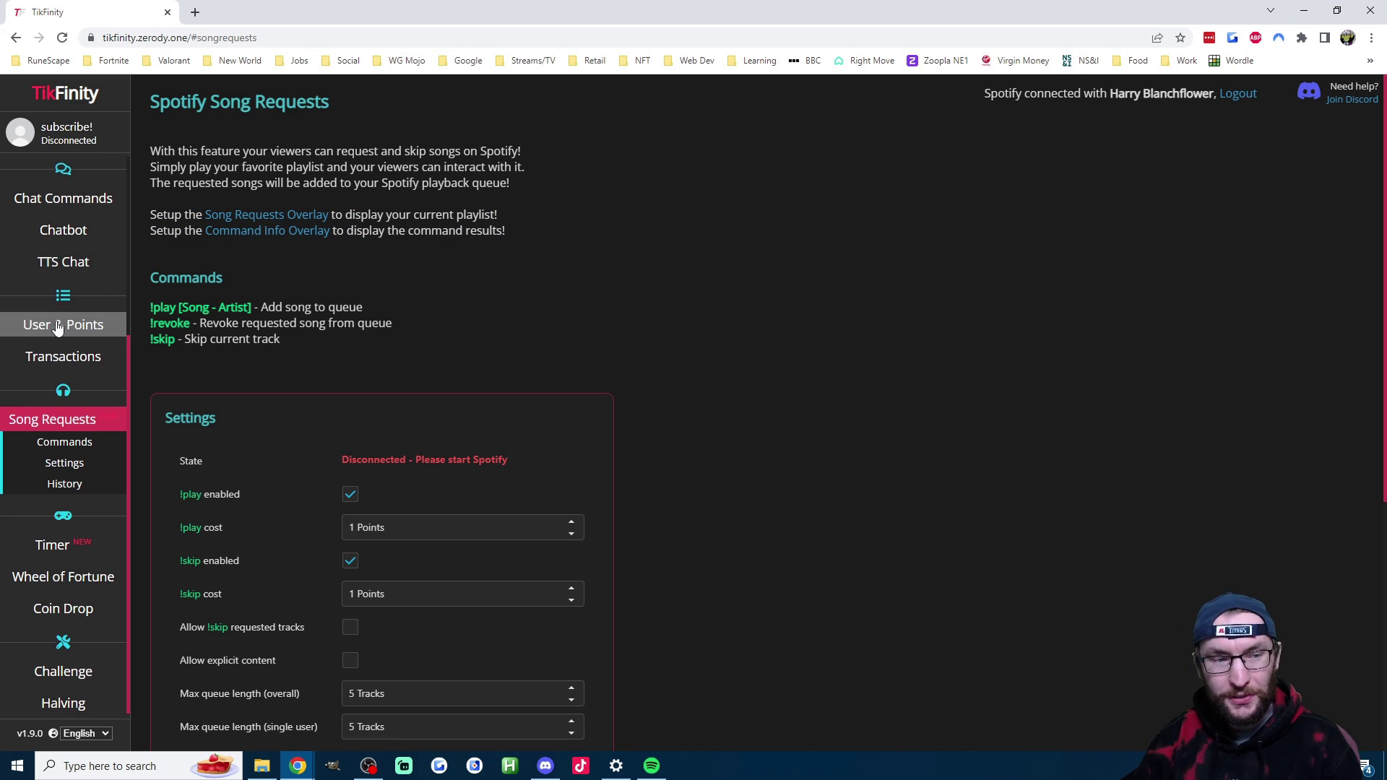
pyautogui.scroll(4, 72, 304)
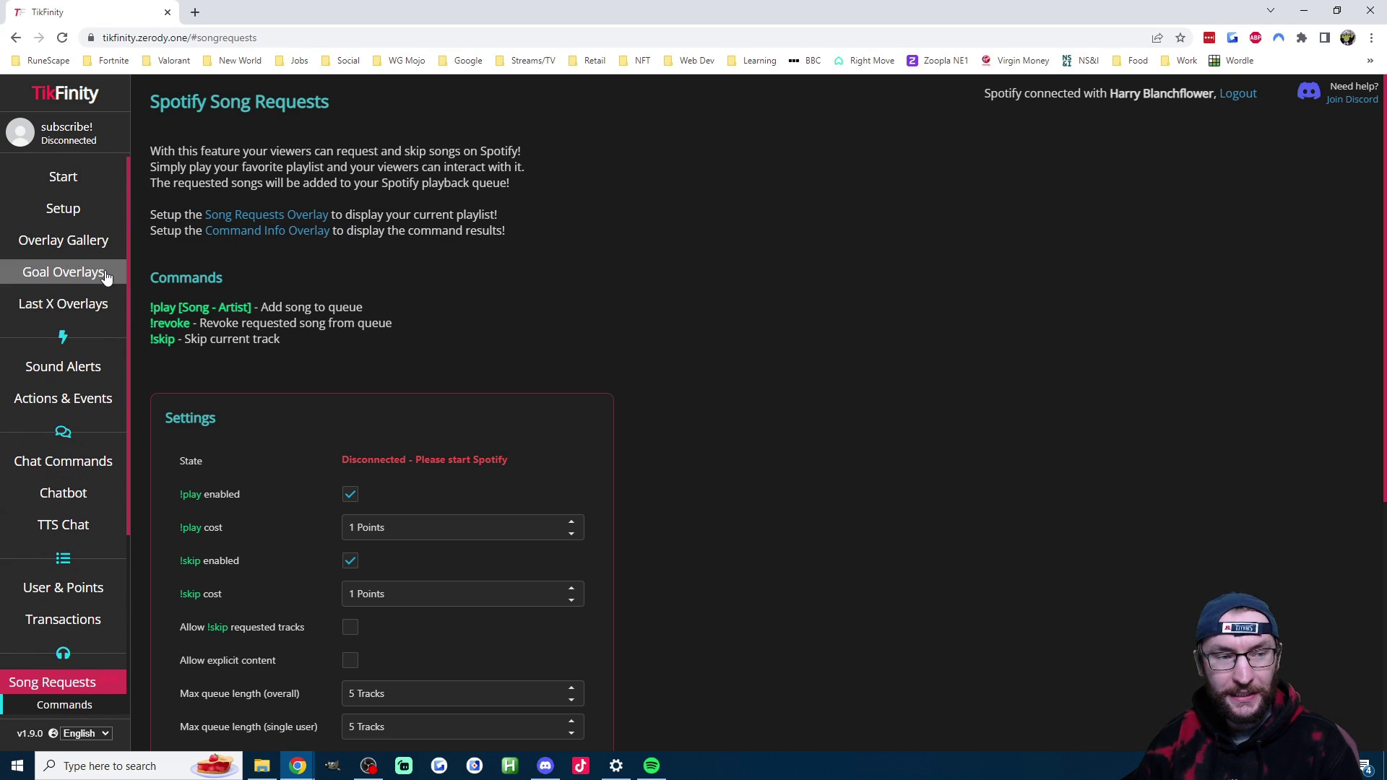
# Step: In the Overlay Gallery, test the Song Requests overlay and copy its URL
pyautogui.click(249, 230)
pyautogui.scroll(-20, 578, 405)
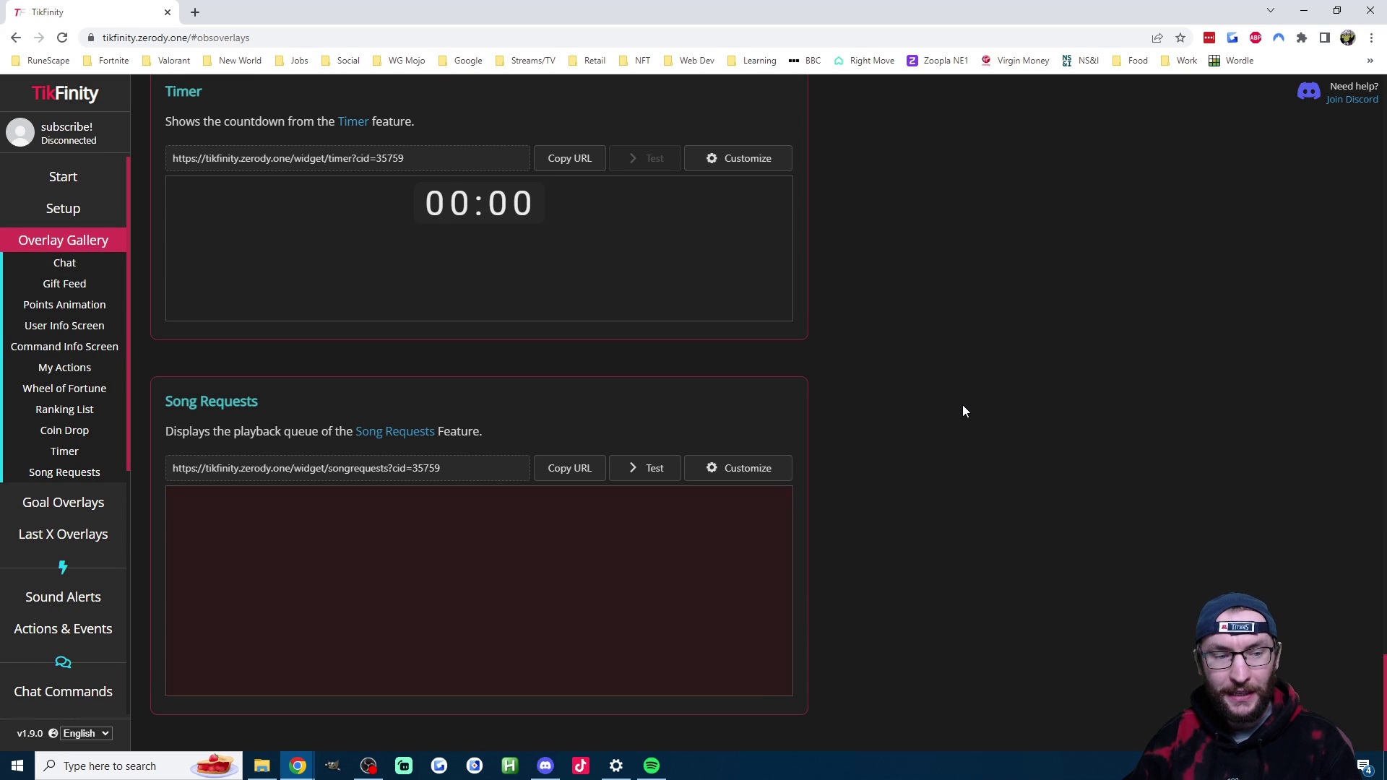
pyautogui.moveTo(191, 405); pyautogui.dragTo(488, 431)
pyautogui.click(491, 434)
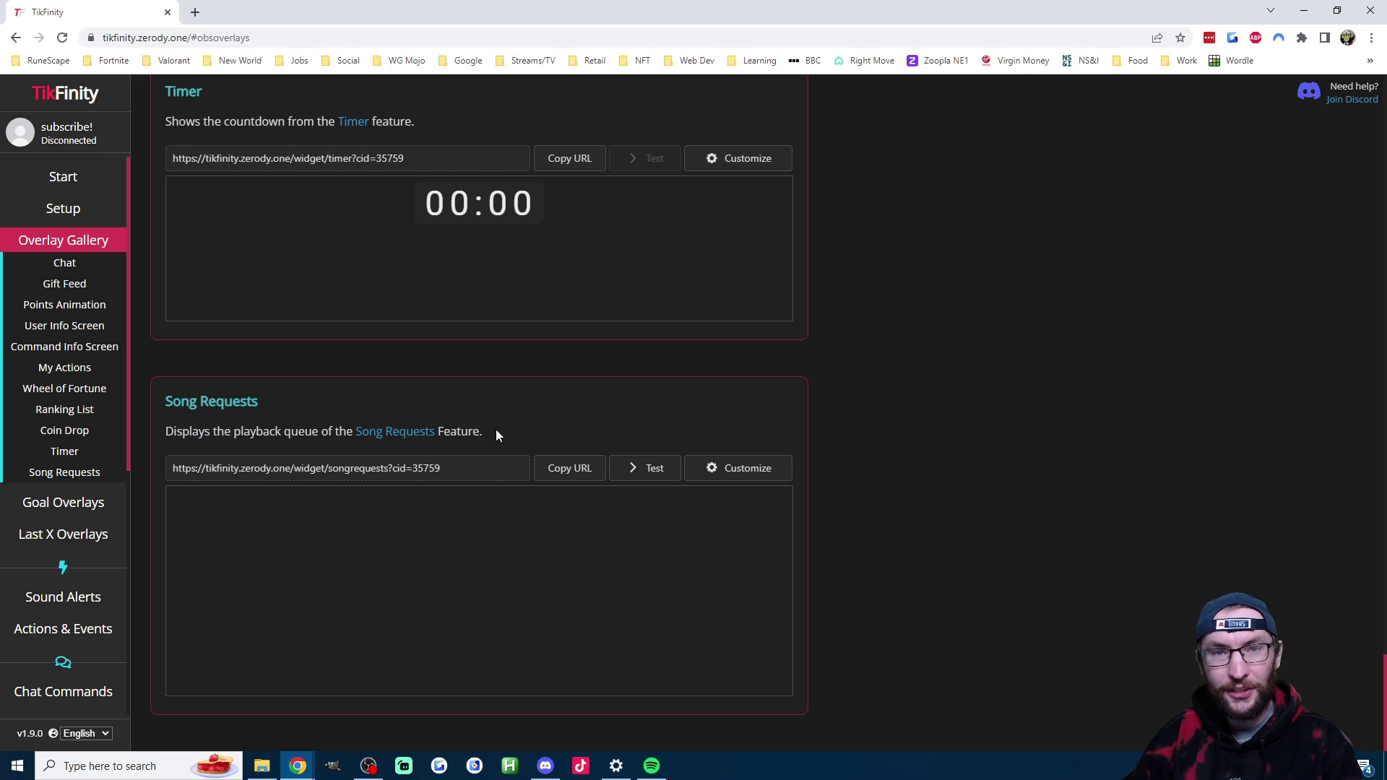
pyautogui.click(653, 463)
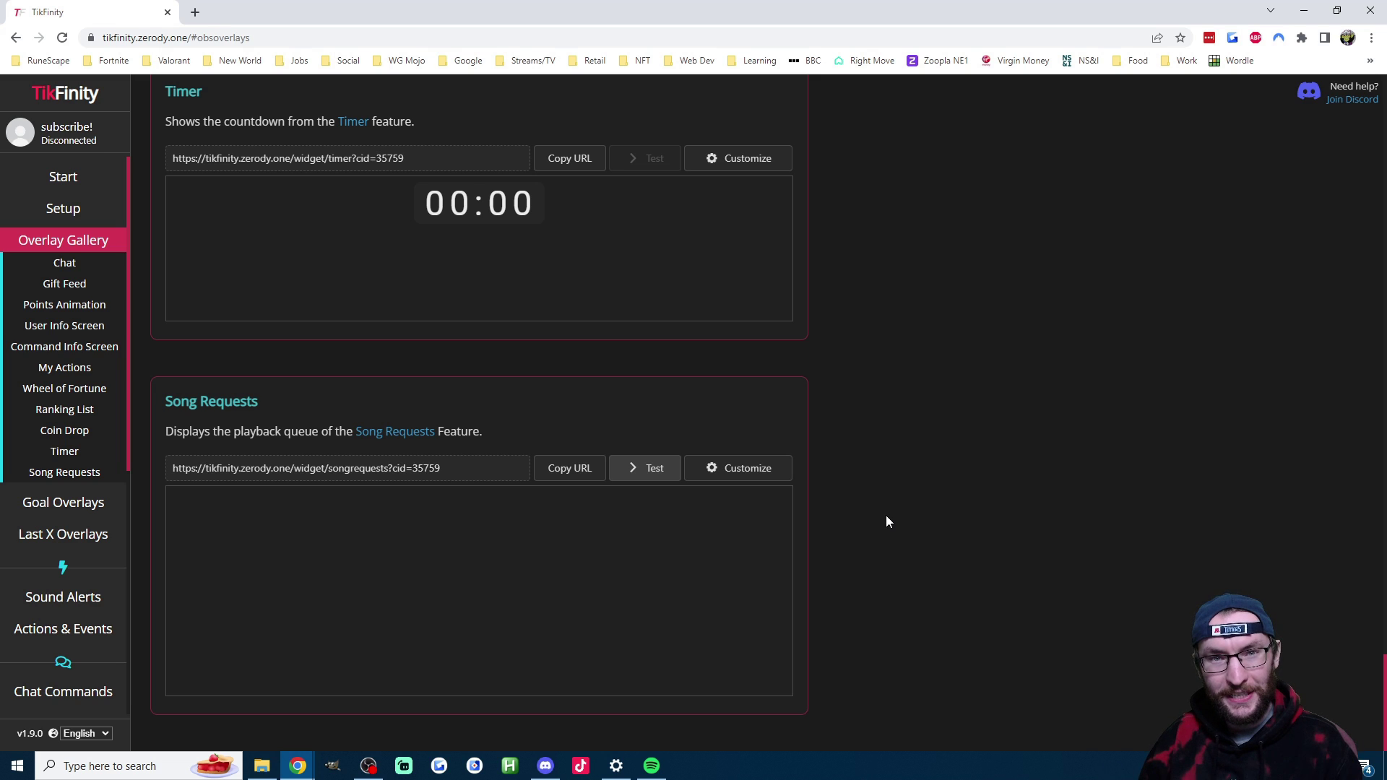
pyautogui.click(574, 470)
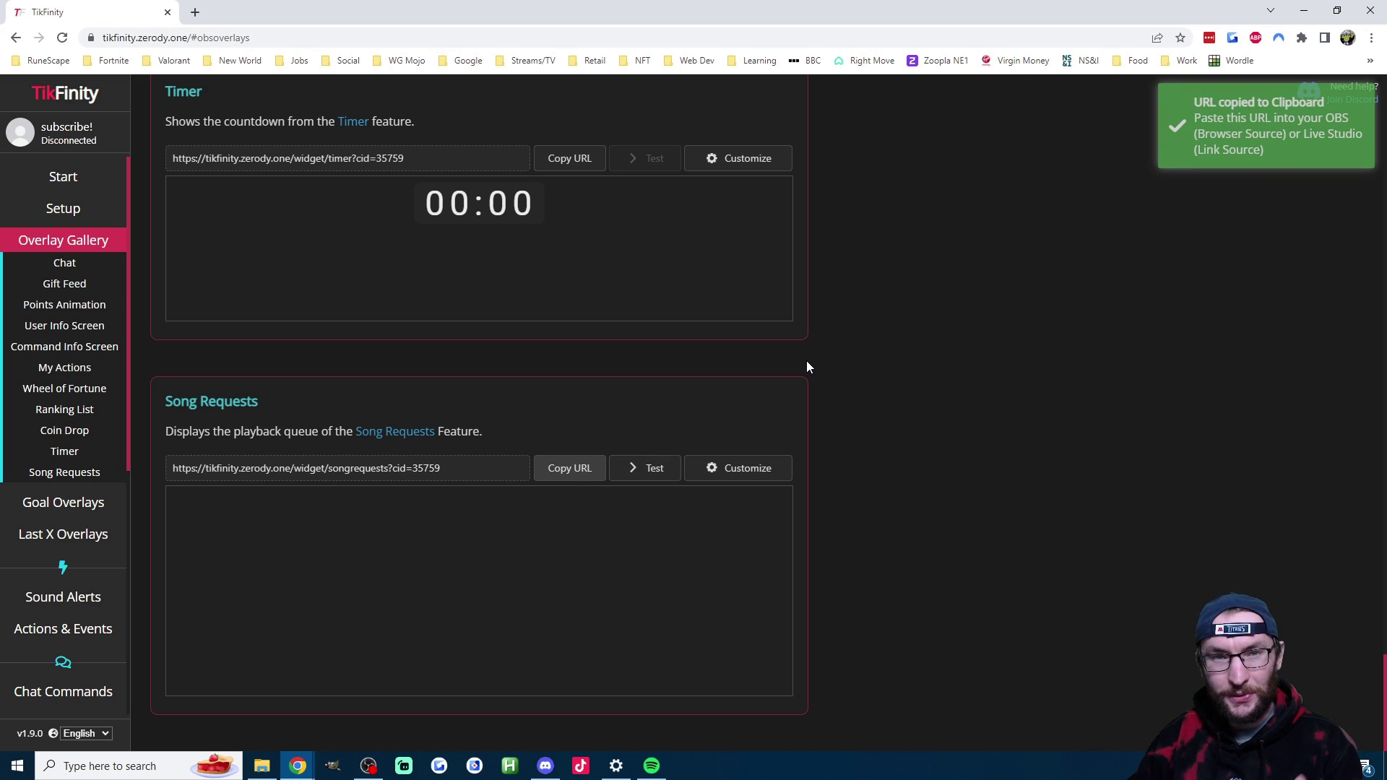
# Step: In TikTok LIVE Studio, add a Link source with the pasted song-requests widget URL
pyautogui.hotkey('alt', 'Tab')
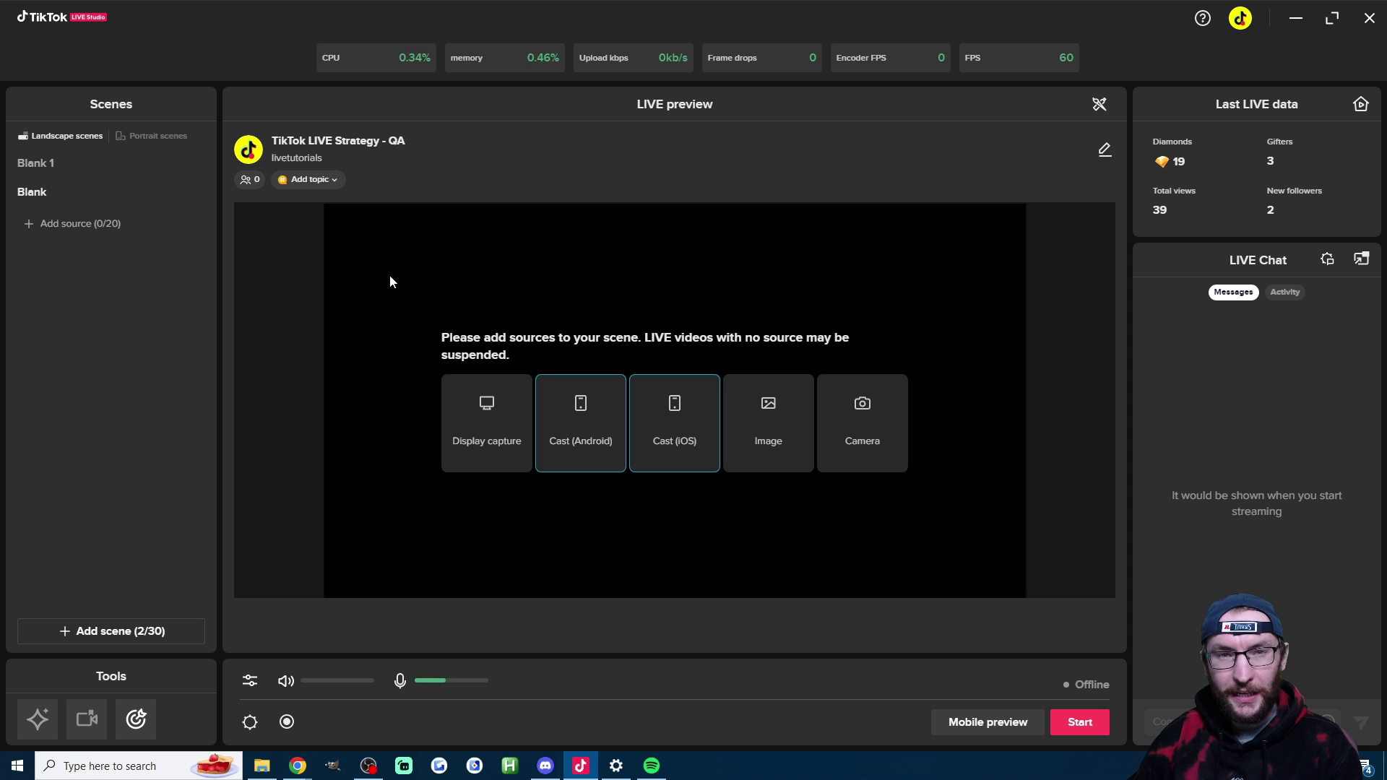
pyautogui.click(69, 224)
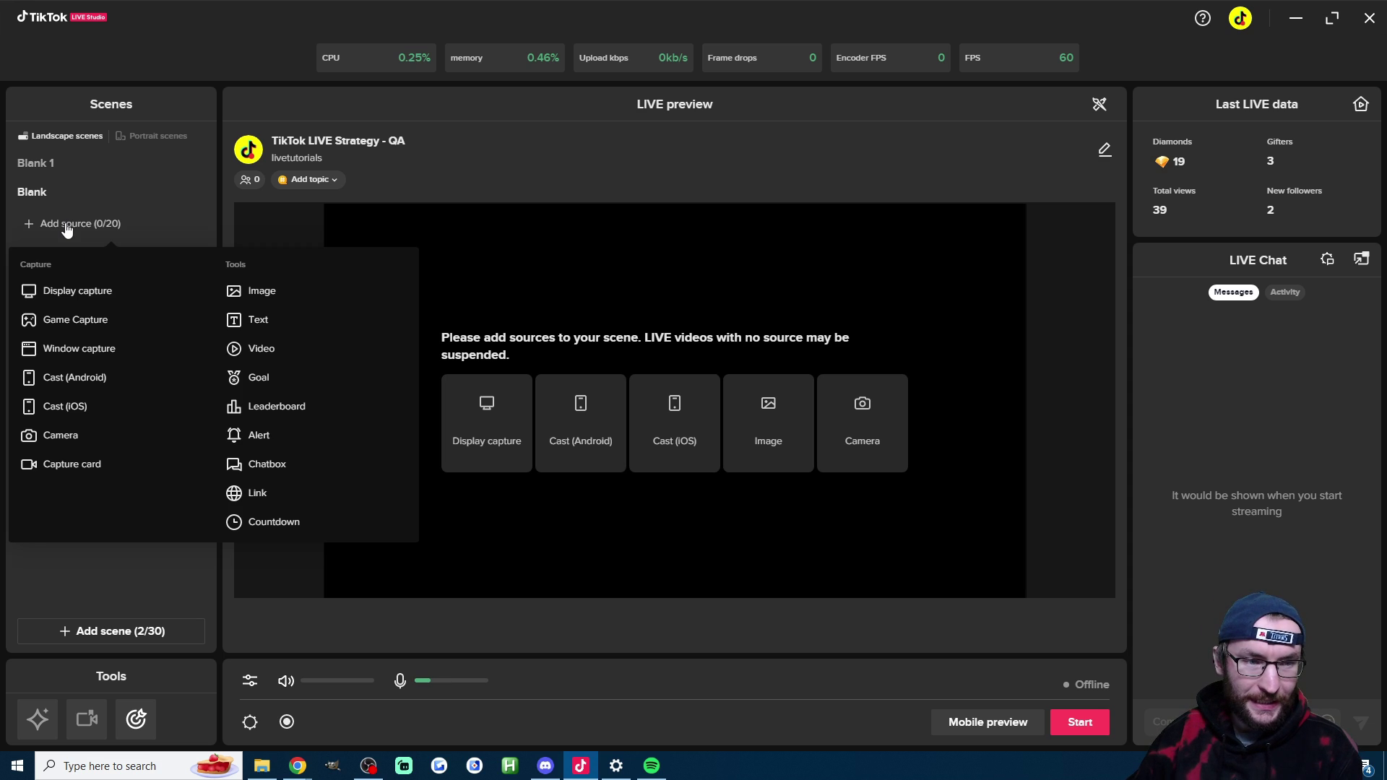
pyautogui.click(257, 499)
pyautogui.click(549, 309)
pyautogui.hotkey('ctrl', 'v')
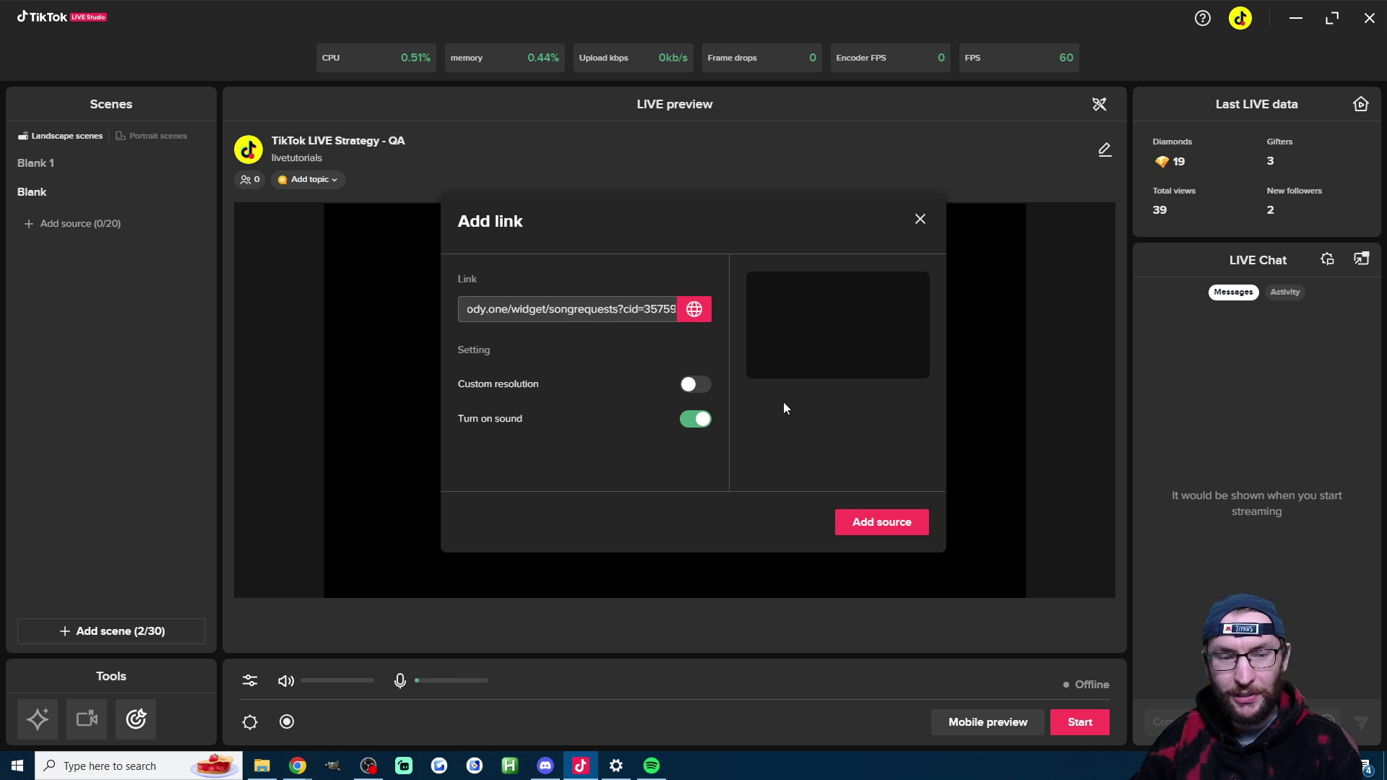
pyautogui.click(879, 524)
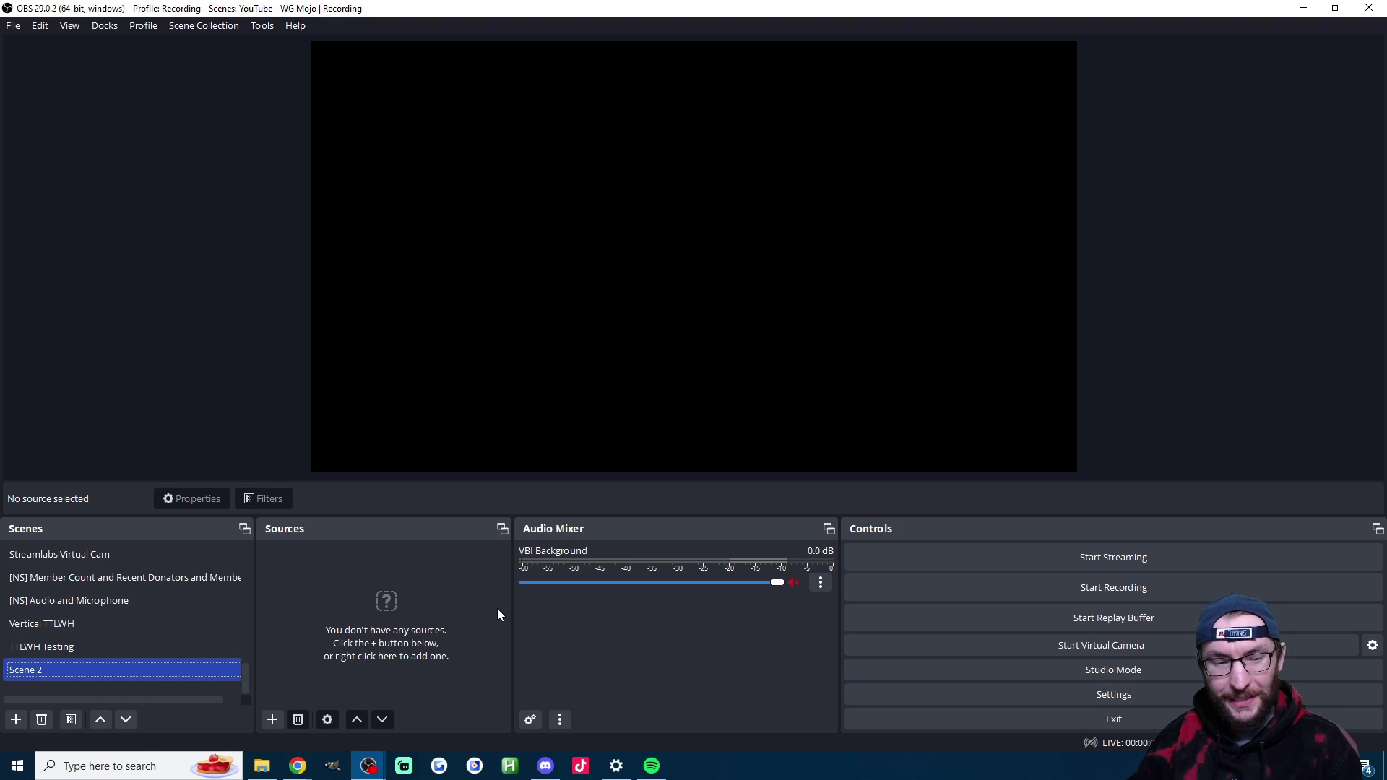
# Step: Add a new Browser source named 'Song Requests' to Scene 2 in OBS
pyautogui.click(271, 721)
pyautogui.click(318, 421)
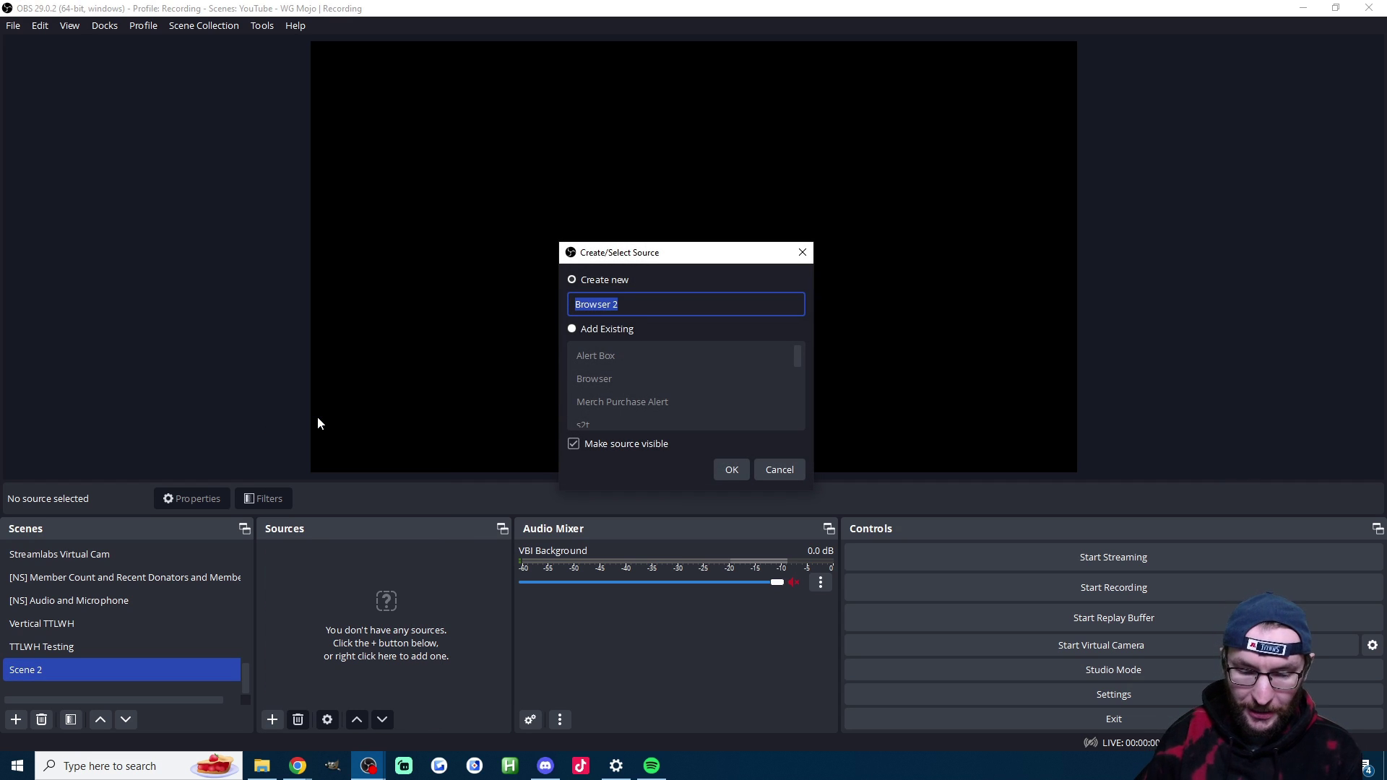
pyautogui.write('Song Requests')
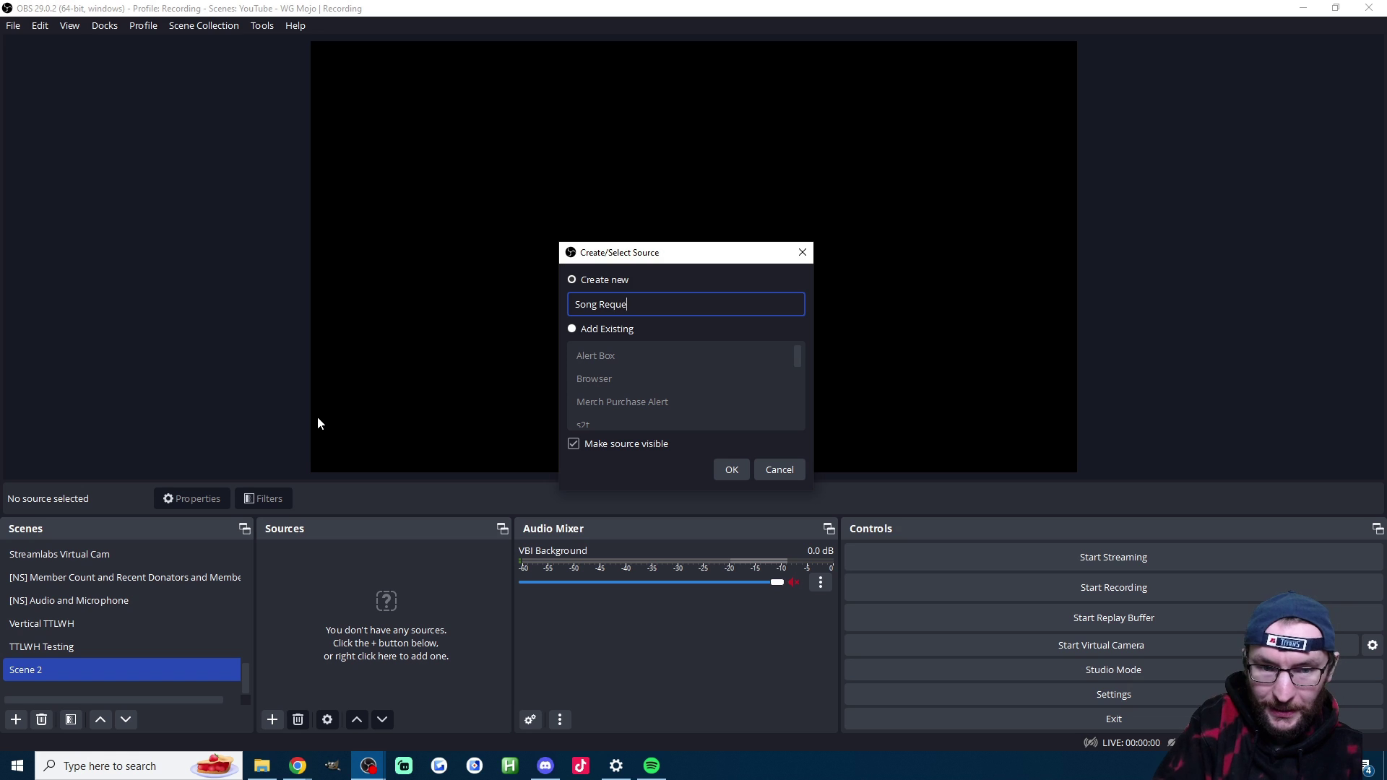
pyautogui.click(719, 472)
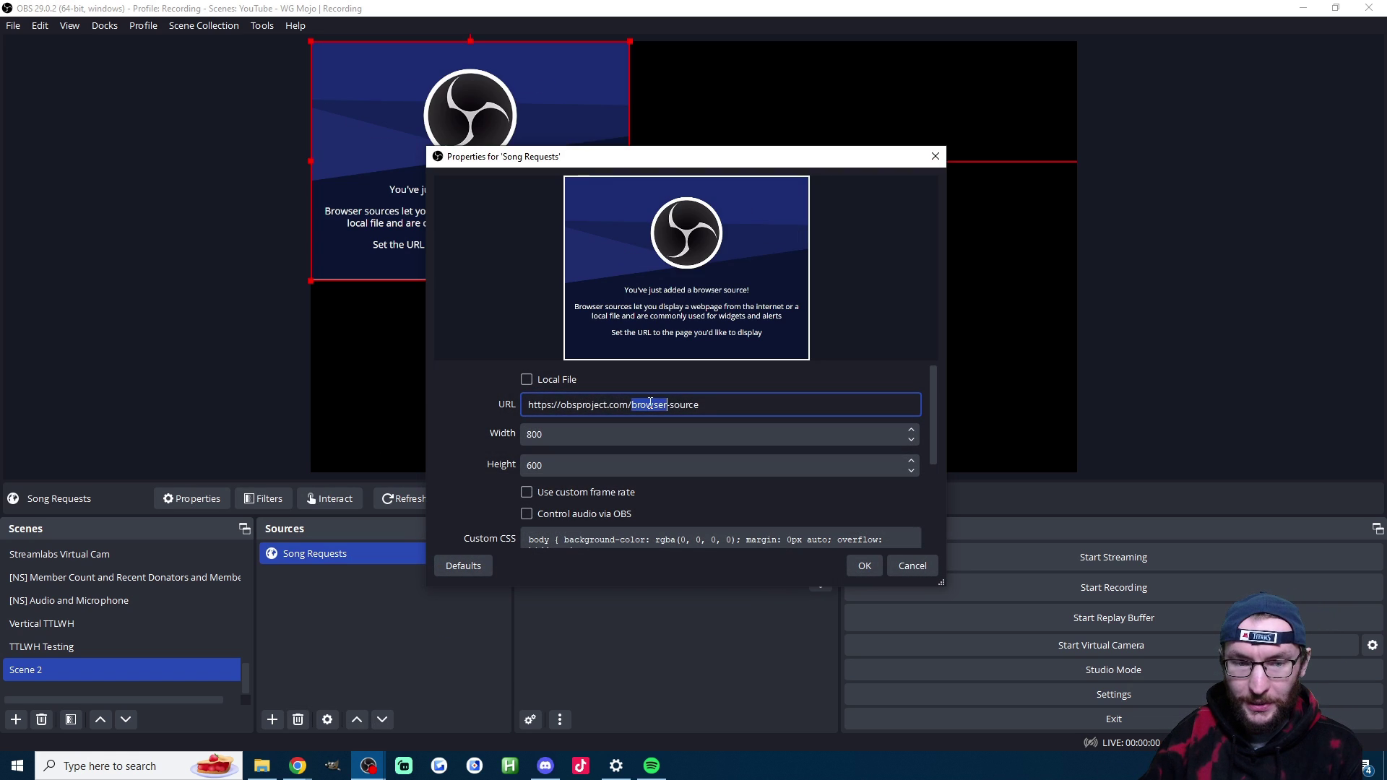
# Step: Replace its URL with the song-requests widget URL, enable shutdown when not visible, and save
pyautogui.tripleClick(649, 405)
pyautogui.hotkey('ctrl', 'v')
pyautogui.scroll(-1, 450, 443)
pyautogui.scroll(-1, 469, 448)
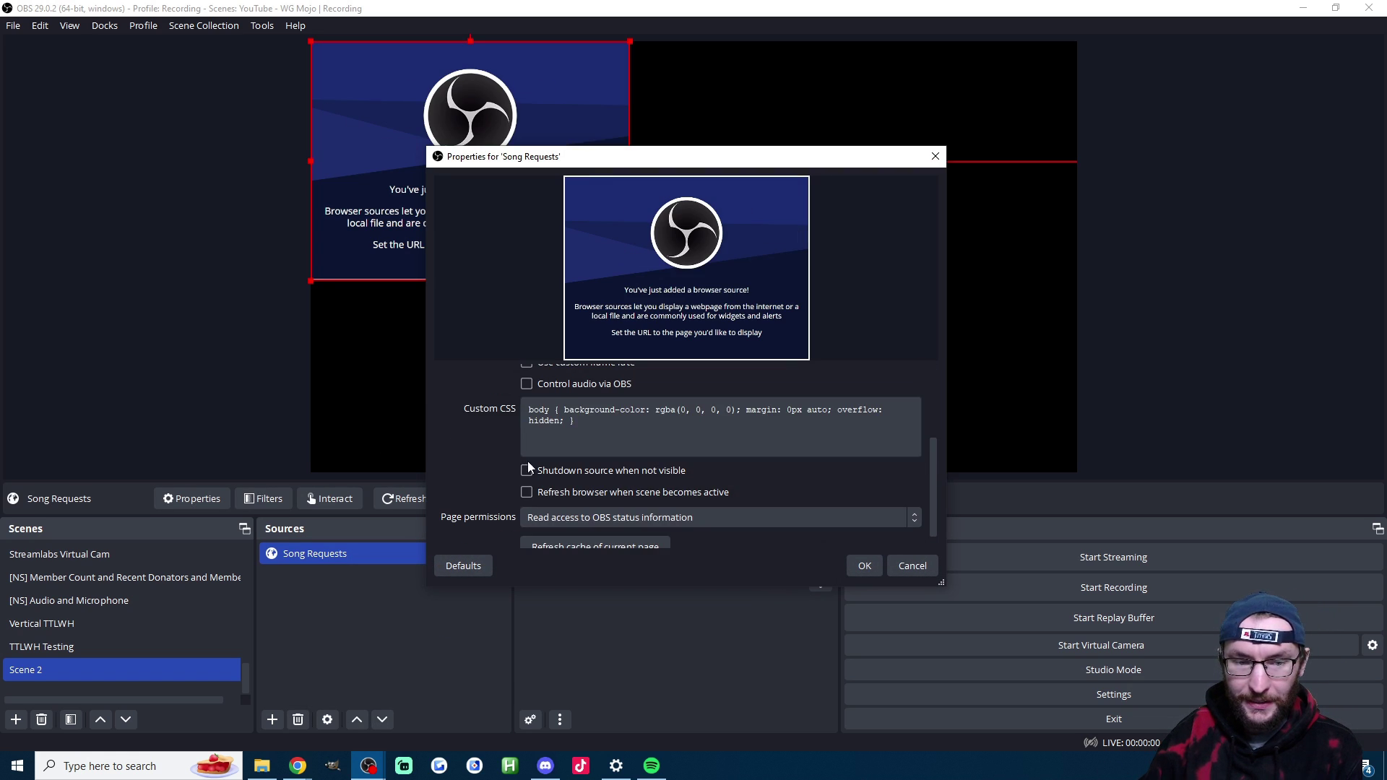
pyautogui.click(577, 474)
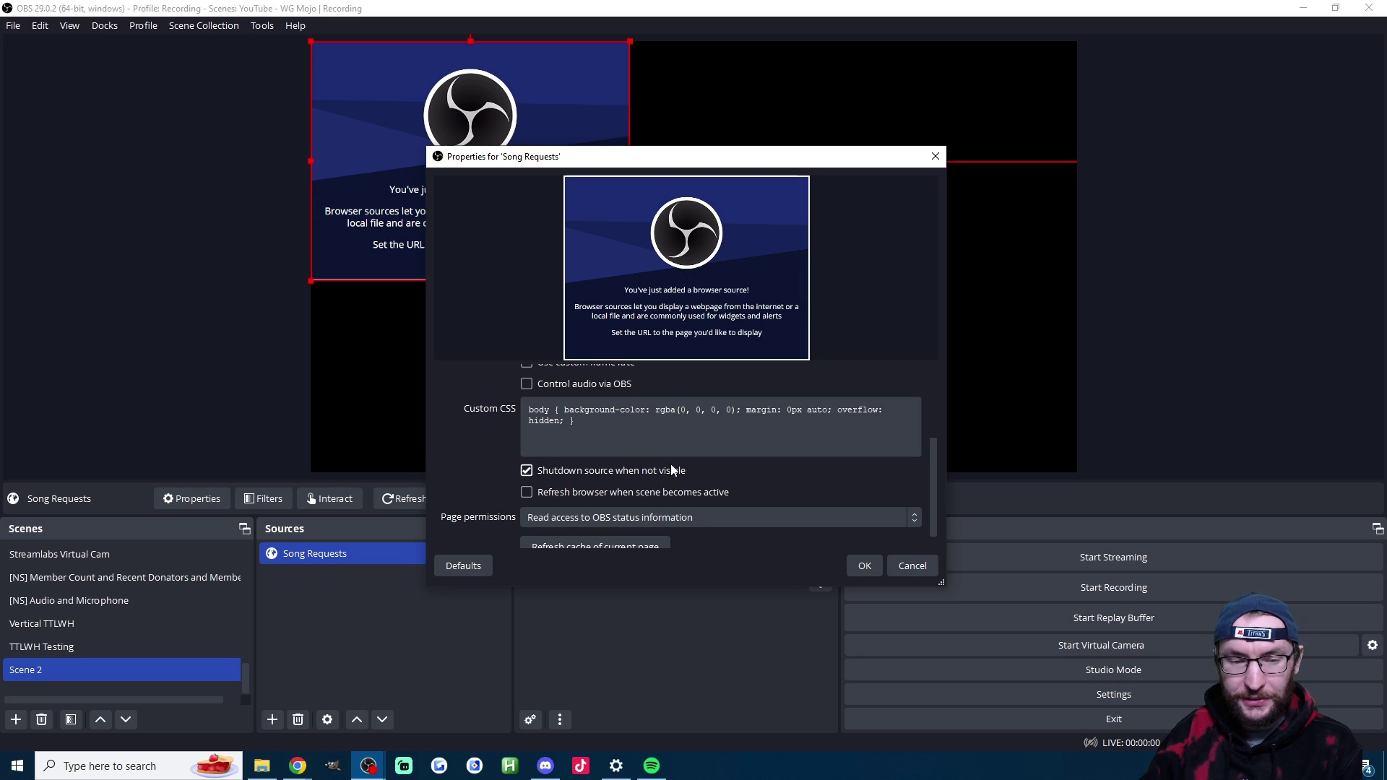
pyautogui.scroll(-1, 759, 479)
pyautogui.click(862, 566)
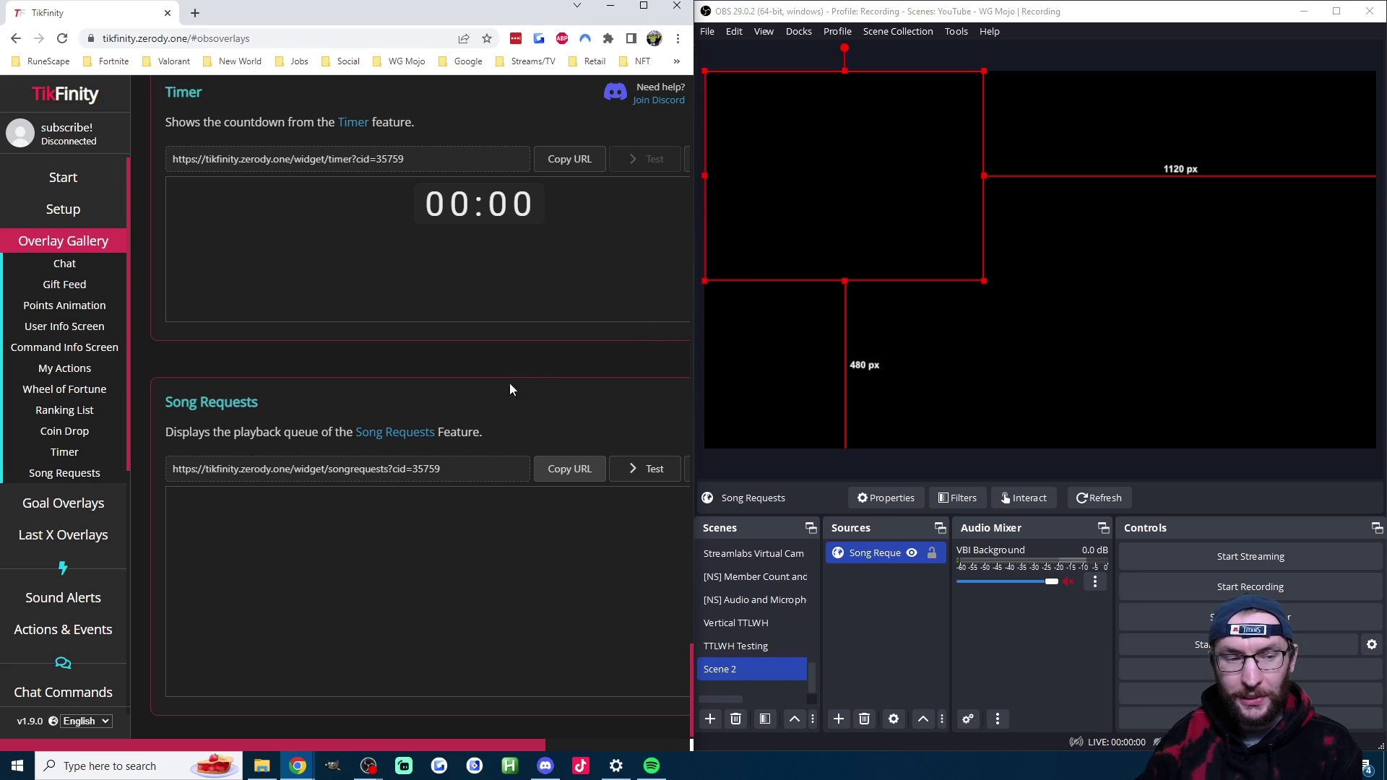
# Step: Test the Song Requests overlay with a sample queue and enlarge its box in the OBS preview
pyautogui.scroll(-1, 527, 394)
pyautogui.click(647, 457)
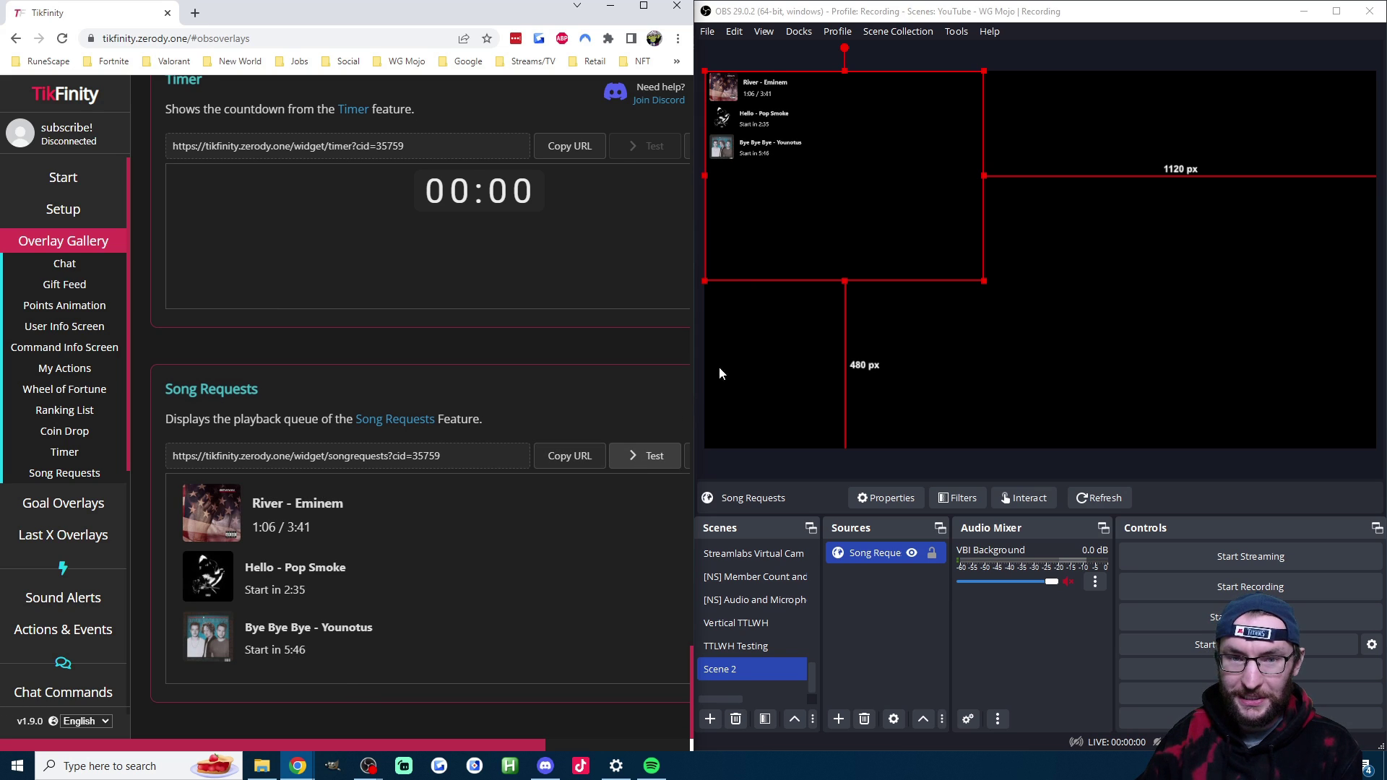
pyautogui.moveTo(984, 281); pyautogui.dragTo(1222, 444)
pyautogui.click(635, 455)
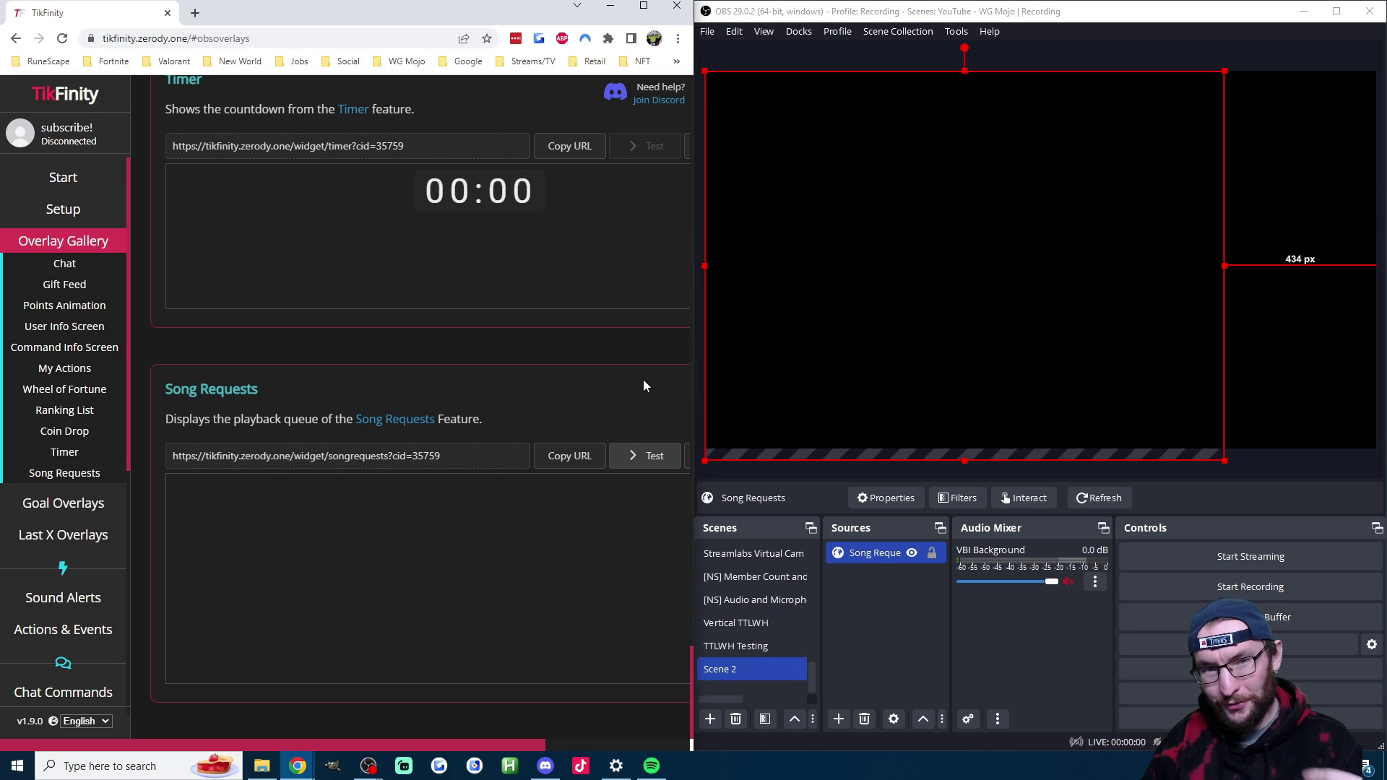
# Step: Maximise TikFinity's Overlay Gallery and briefly open and close the Song Requests overlay's Customize settings
pyautogui.press('super+Up')
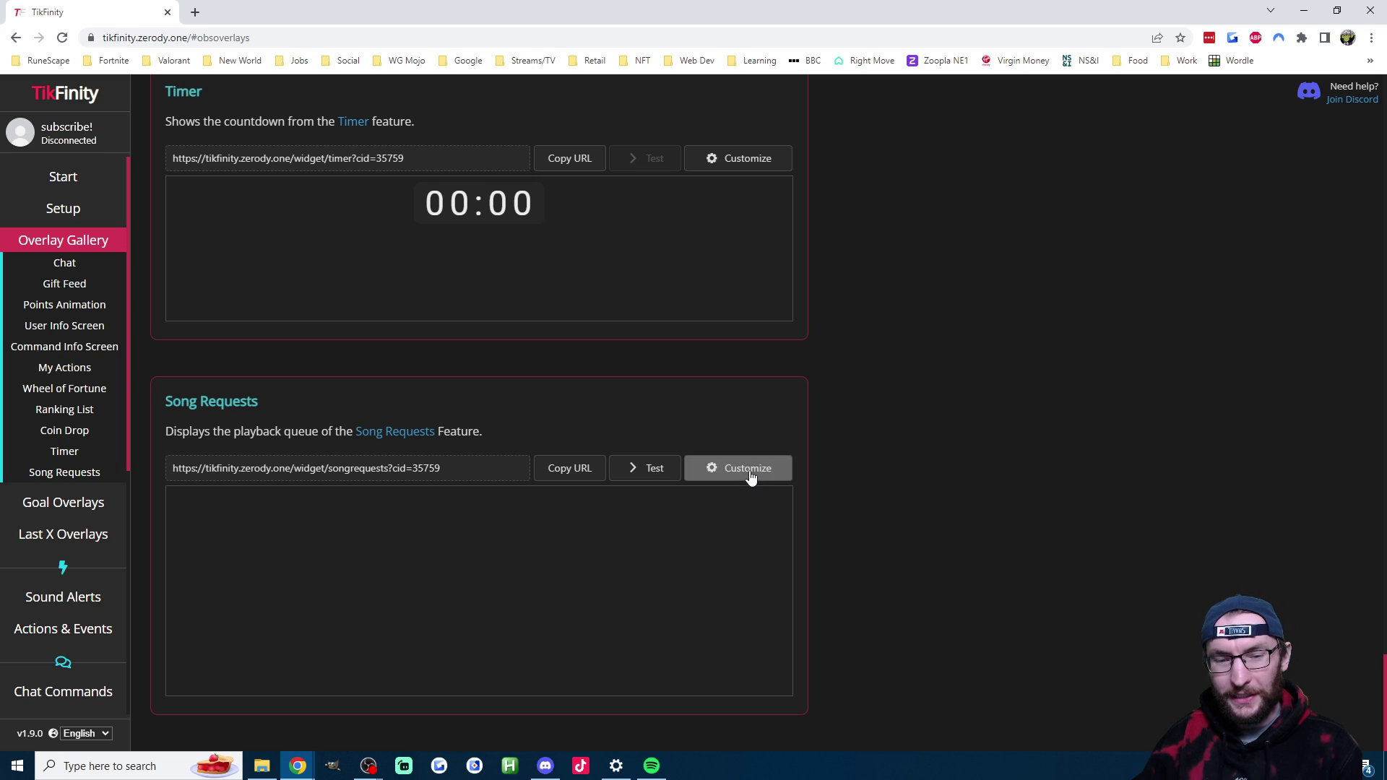
pyautogui.click(750, 470)
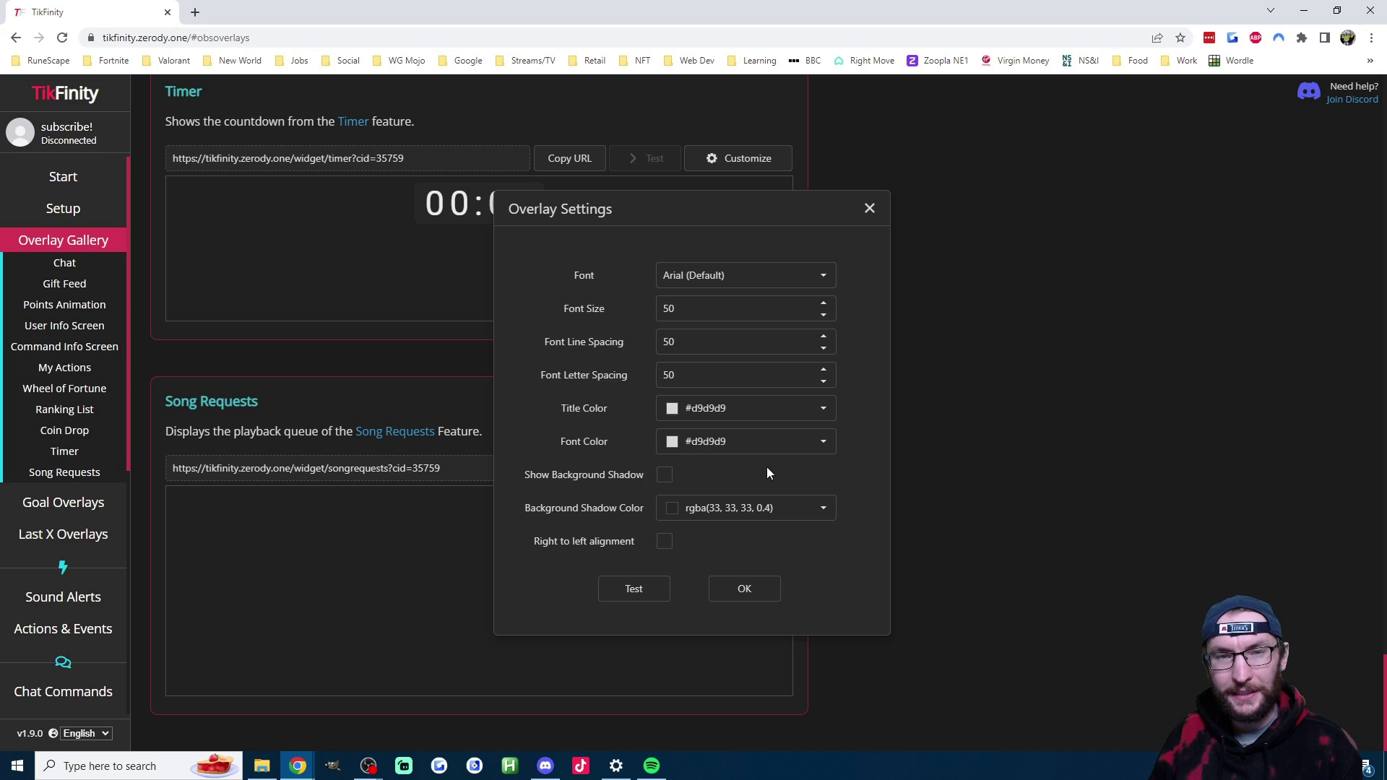
pyautogui.click(756, 591)
pyautogui.scroll(-4, 63, 506)
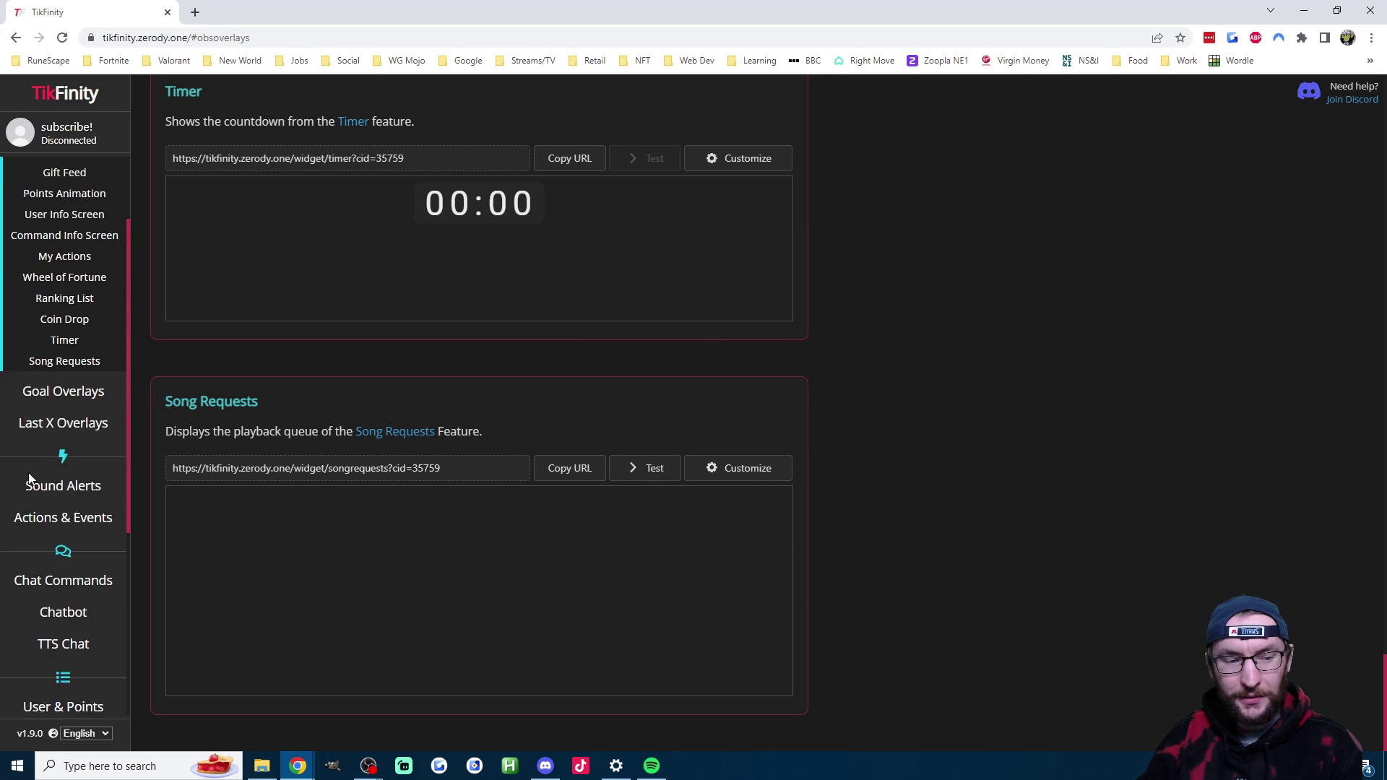
# Step: Preview the Command Info overlay from the Song Requests page, then go to the chat commands page
pyautogui.click(46, 622)
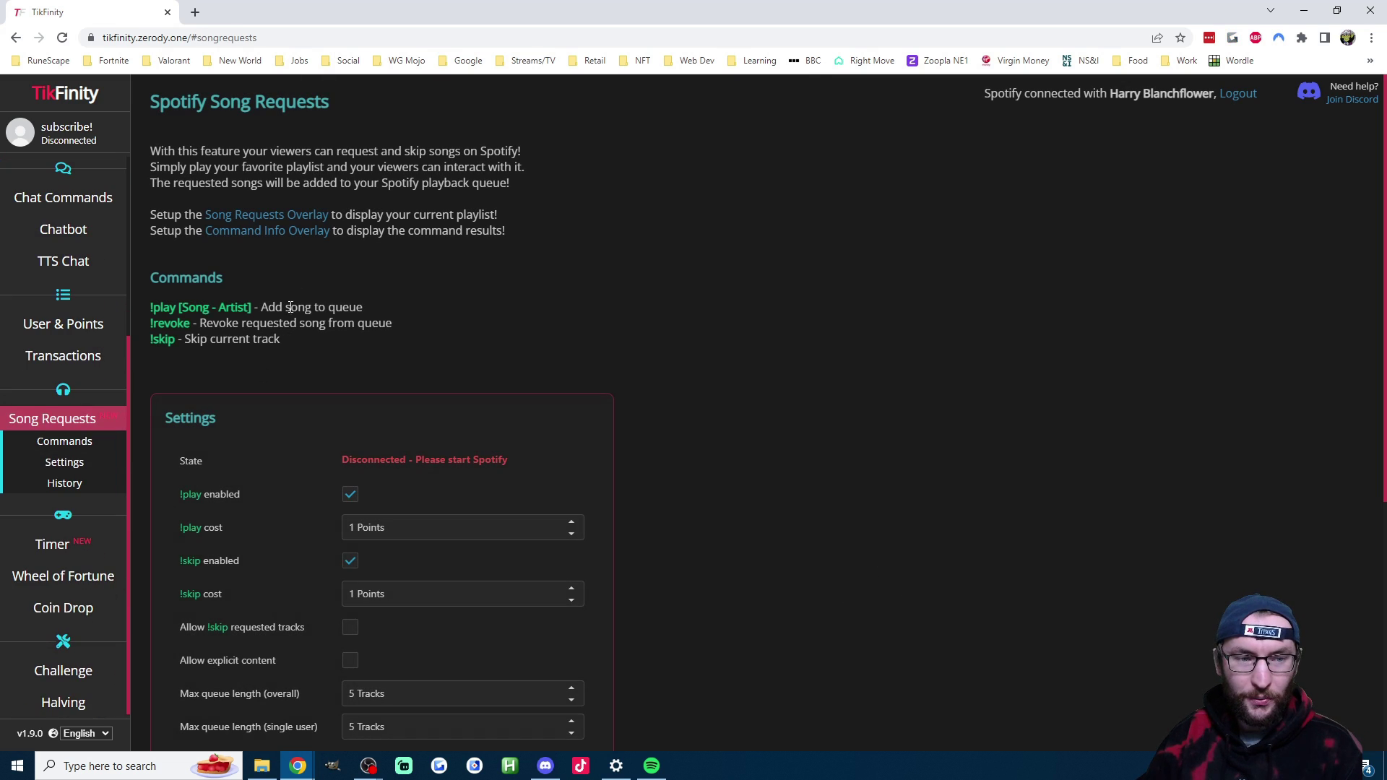
pyautogui.click(282, 235)
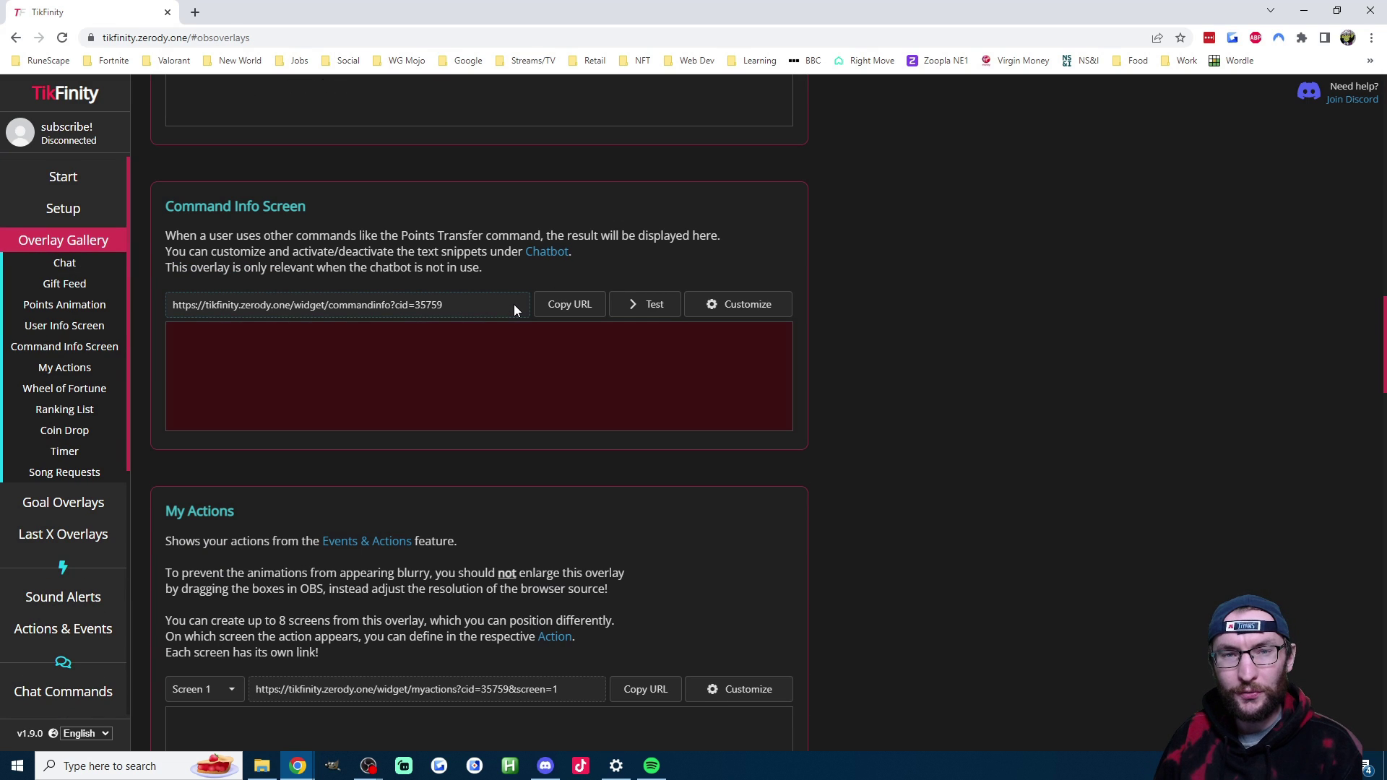
pyautogui.click(654, 307)
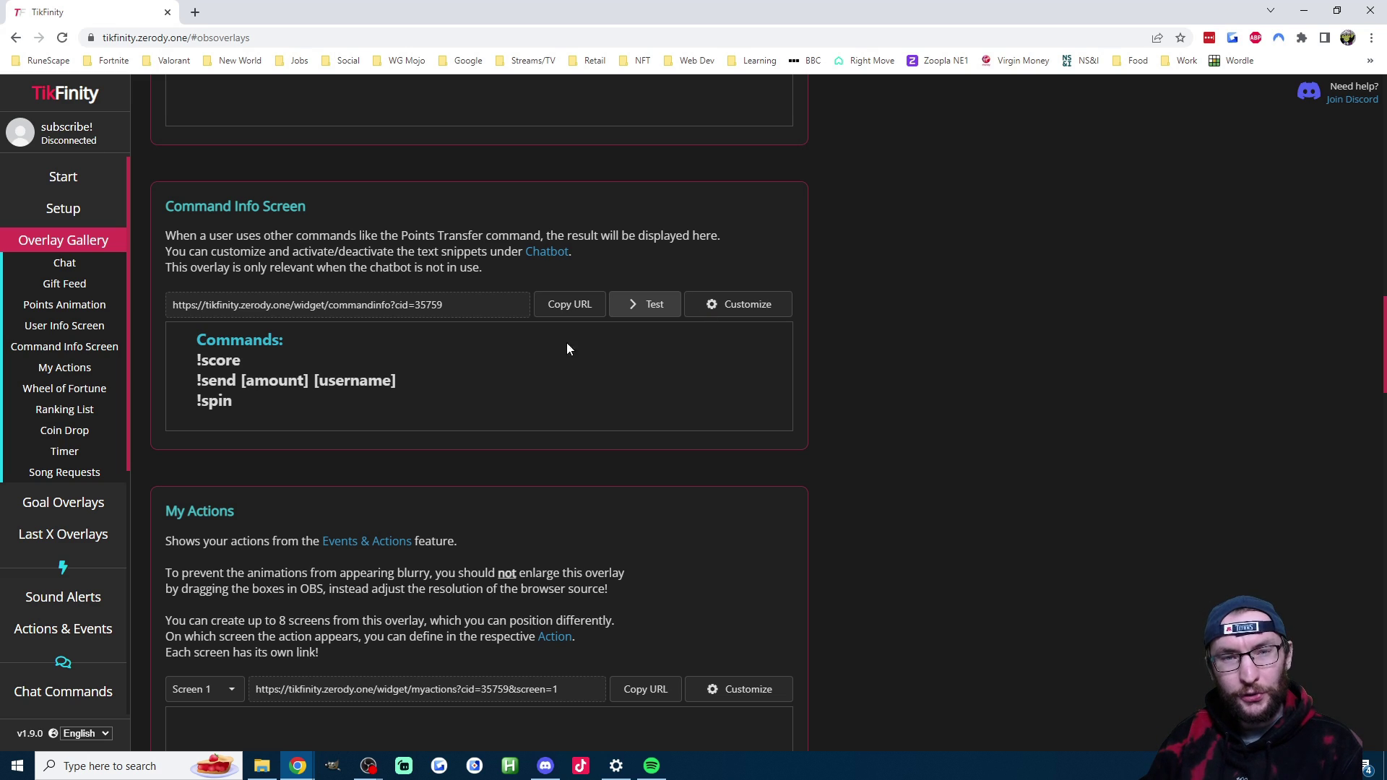
pyautogui.scroll(-5, 90, 402)
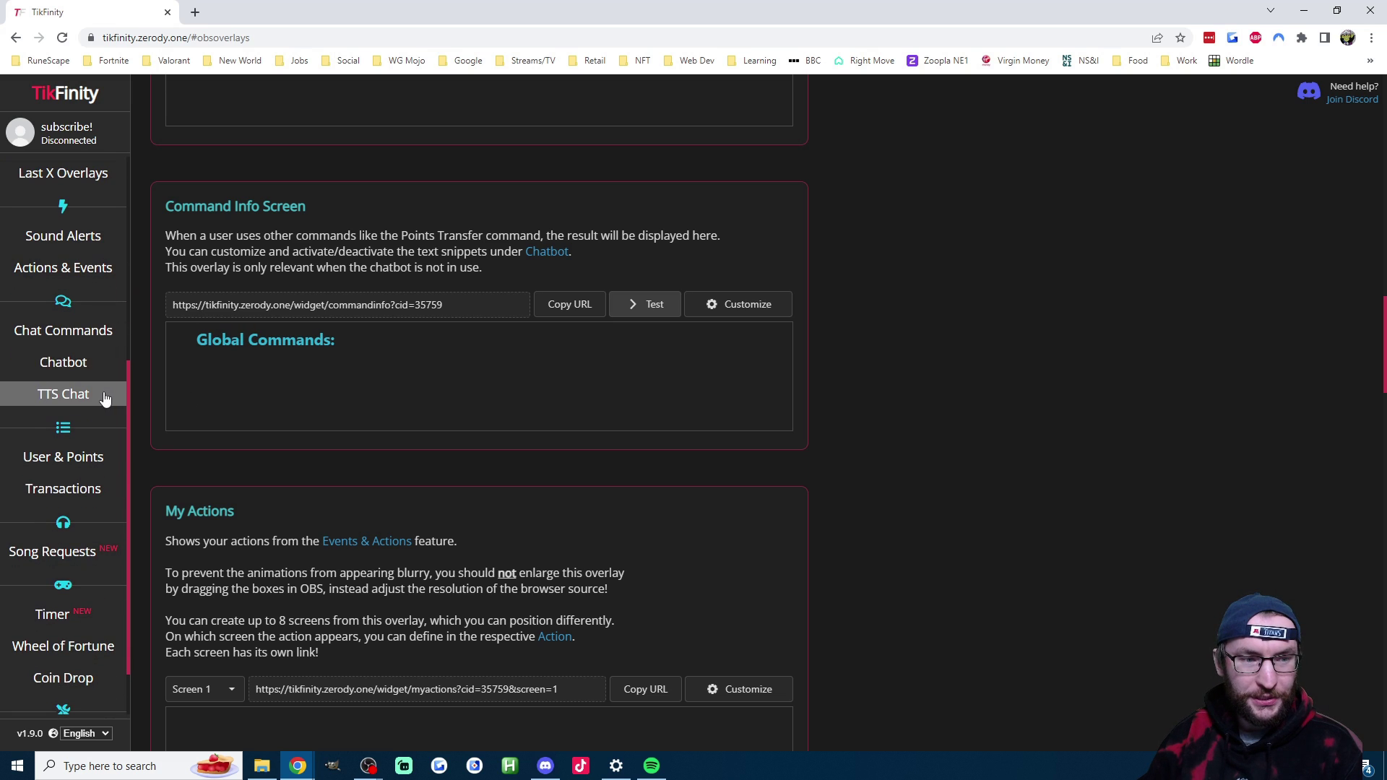
pyautogui.click(80, 334)
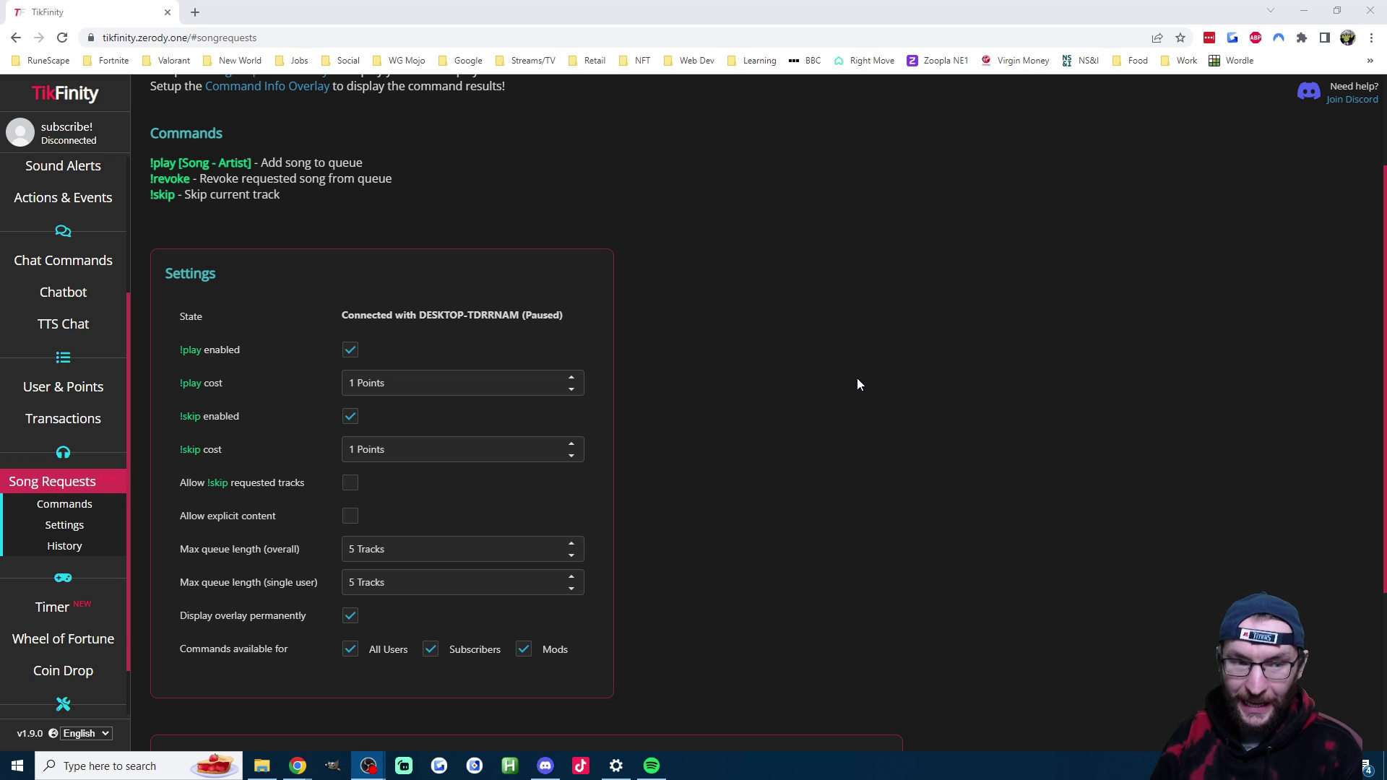
# Step: Untick All Users so the song-request commands aren't open to everyone
pyautogui.click(390, 383)
pyautogui.click(386, 449)
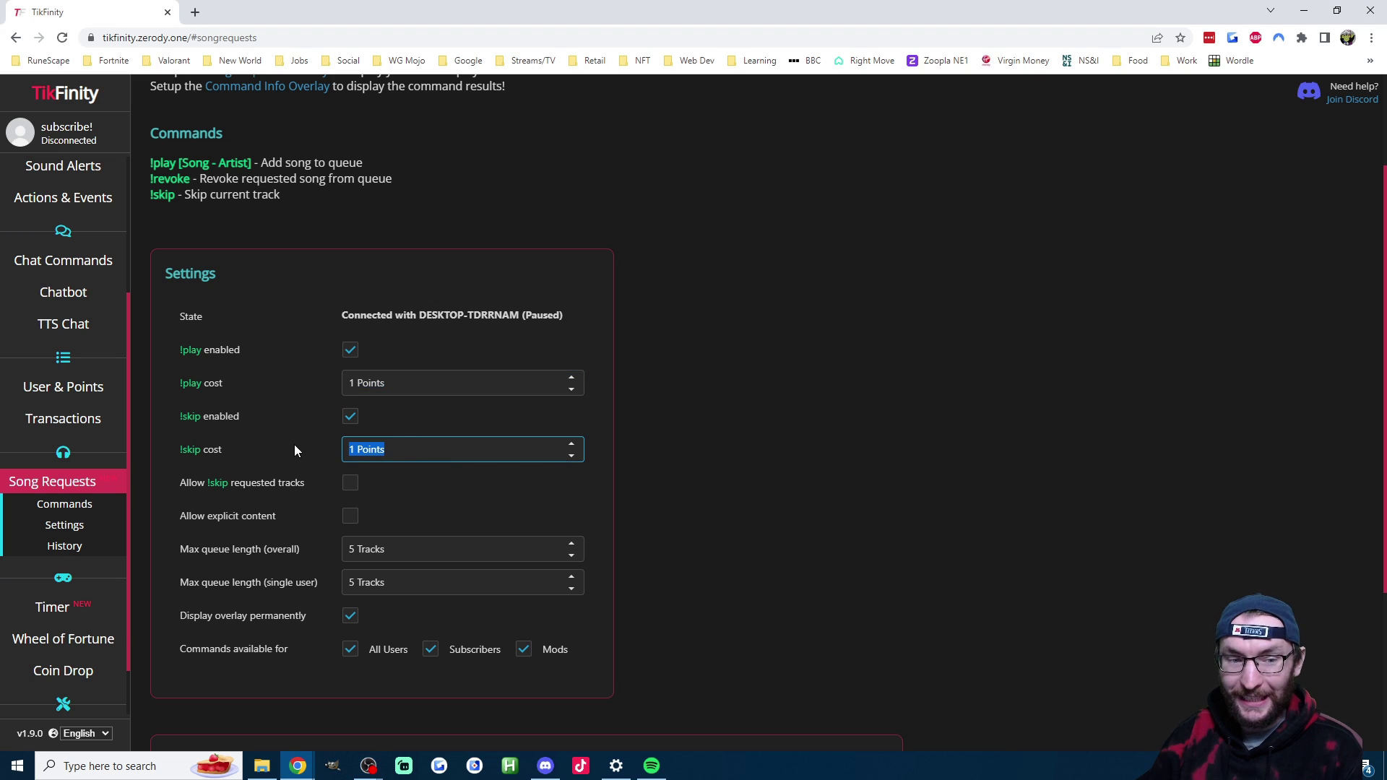
pyautogui.click(359, 649)
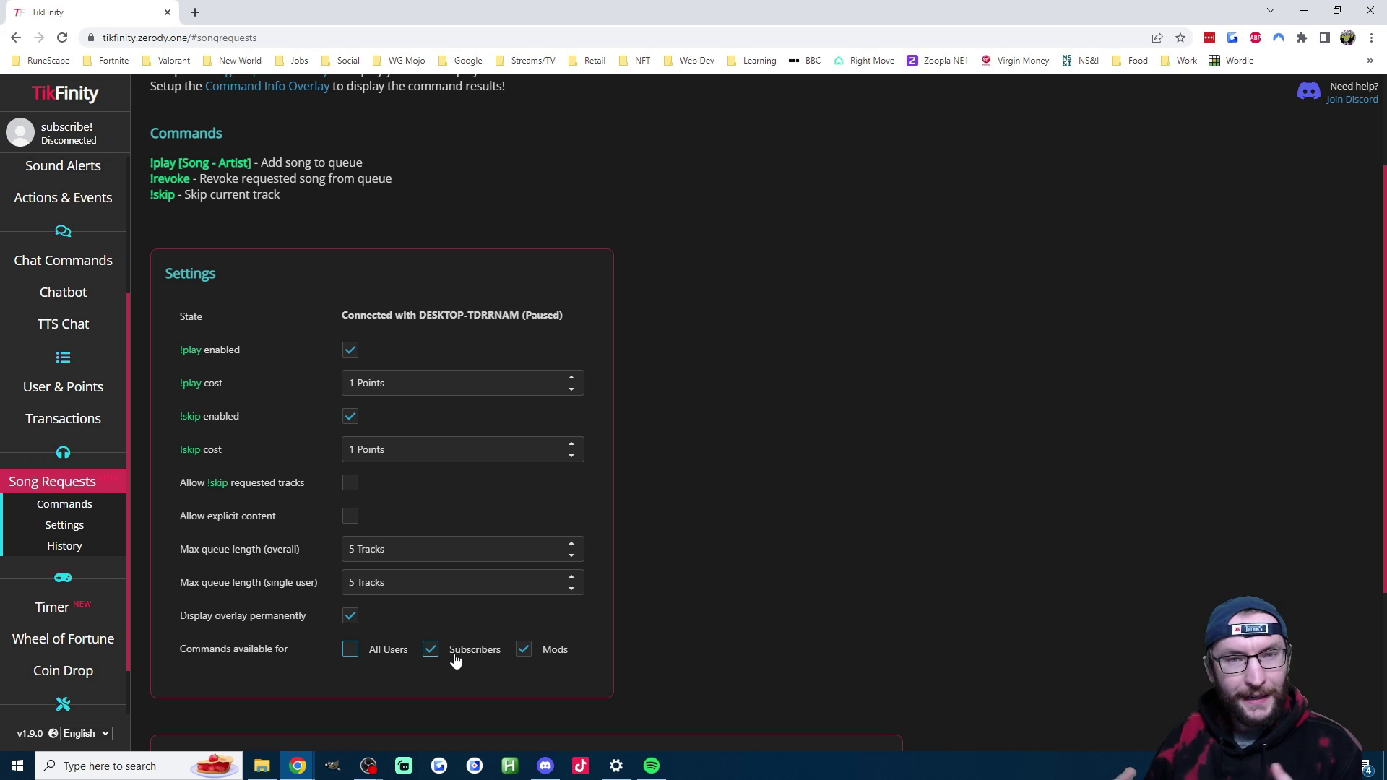
# Step: Set the !play cost to 40 Points, then select the !skip cost field to change it to 20
pyautogui.click(352, 382)
pyautogui.doubleClick(351, 383)
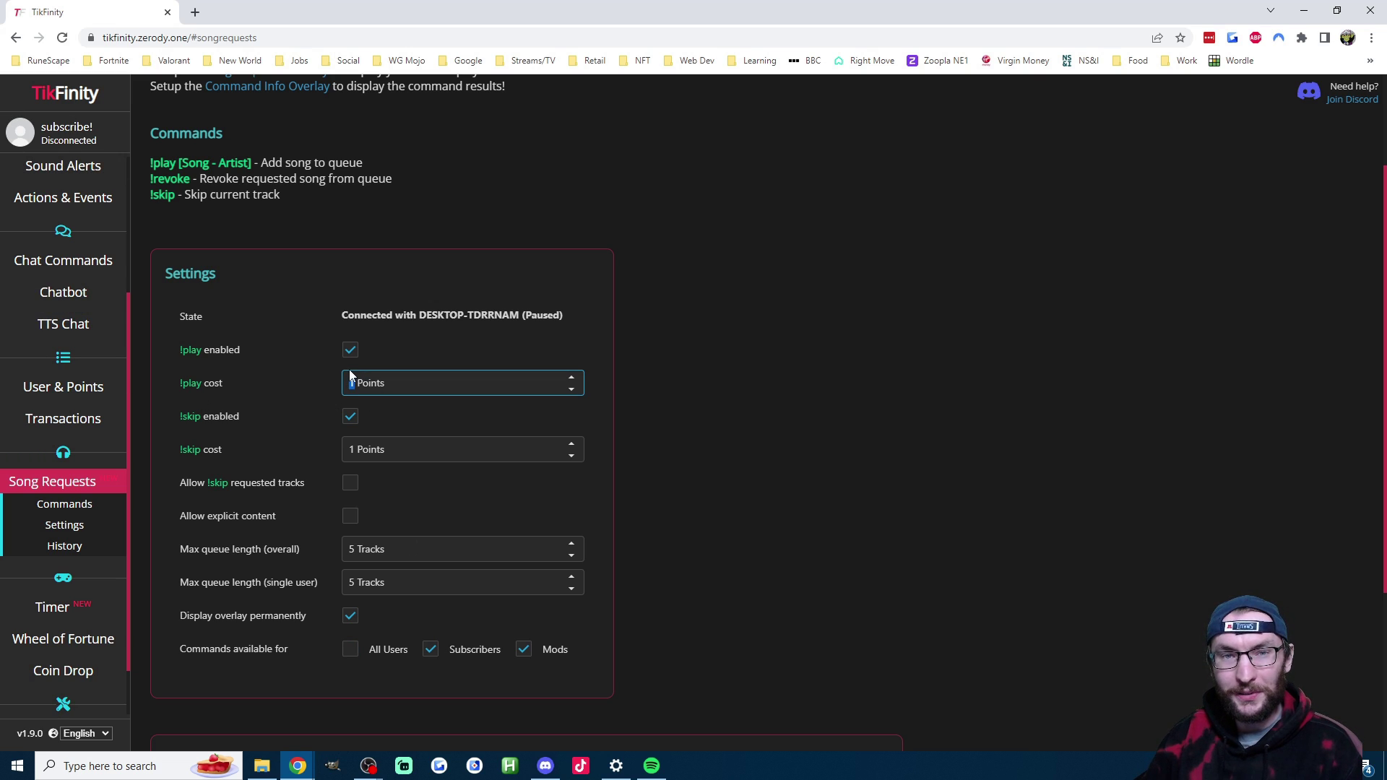
pyautogui.scroll(3, 13, 368)
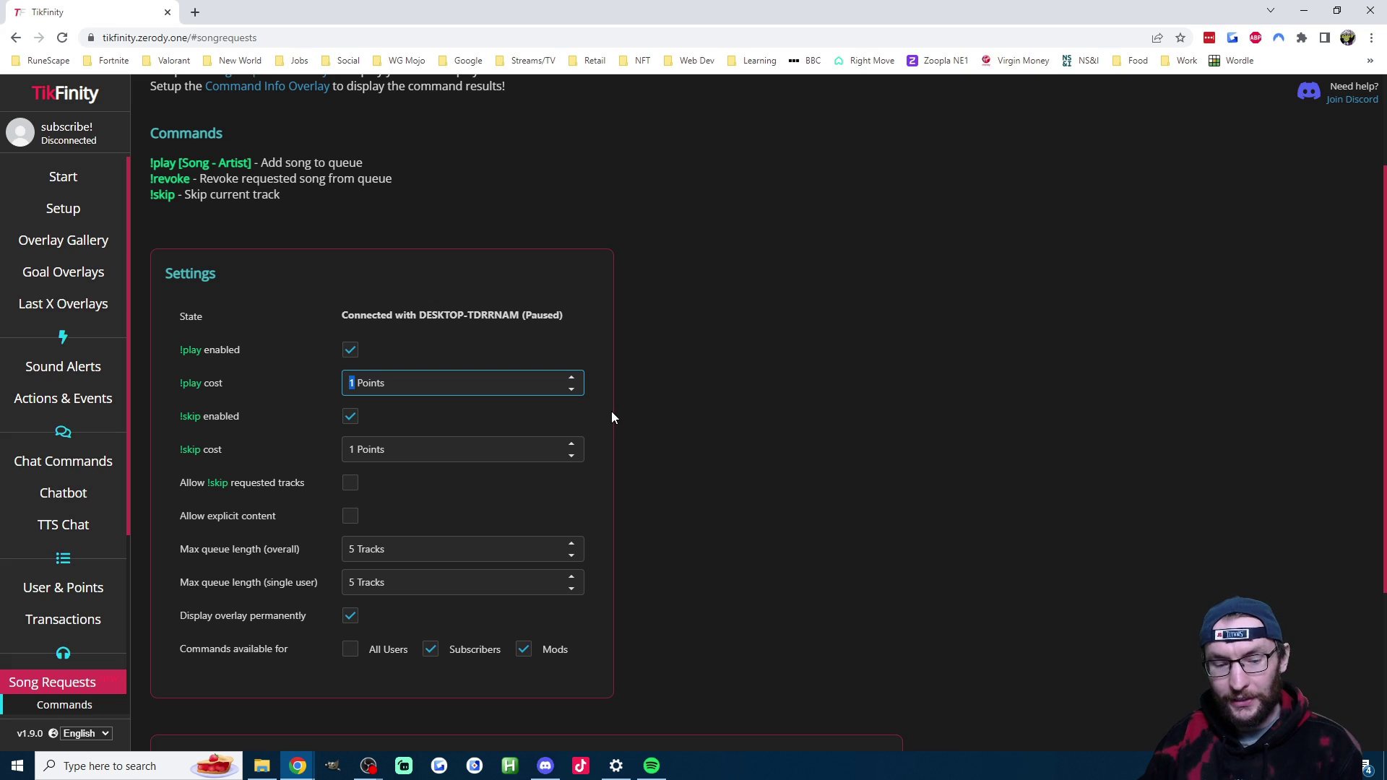
pyautogui.write('40')
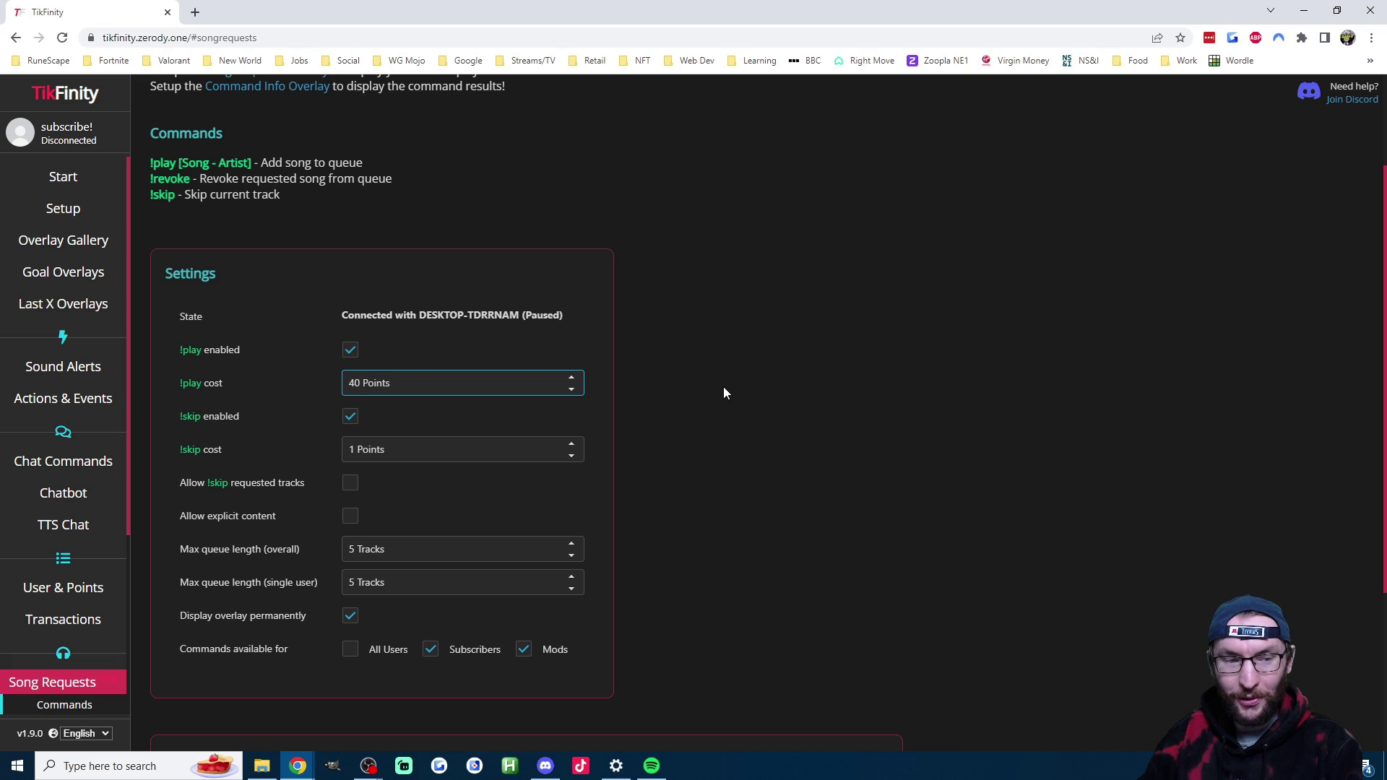
pyautogui.click(724, 389)
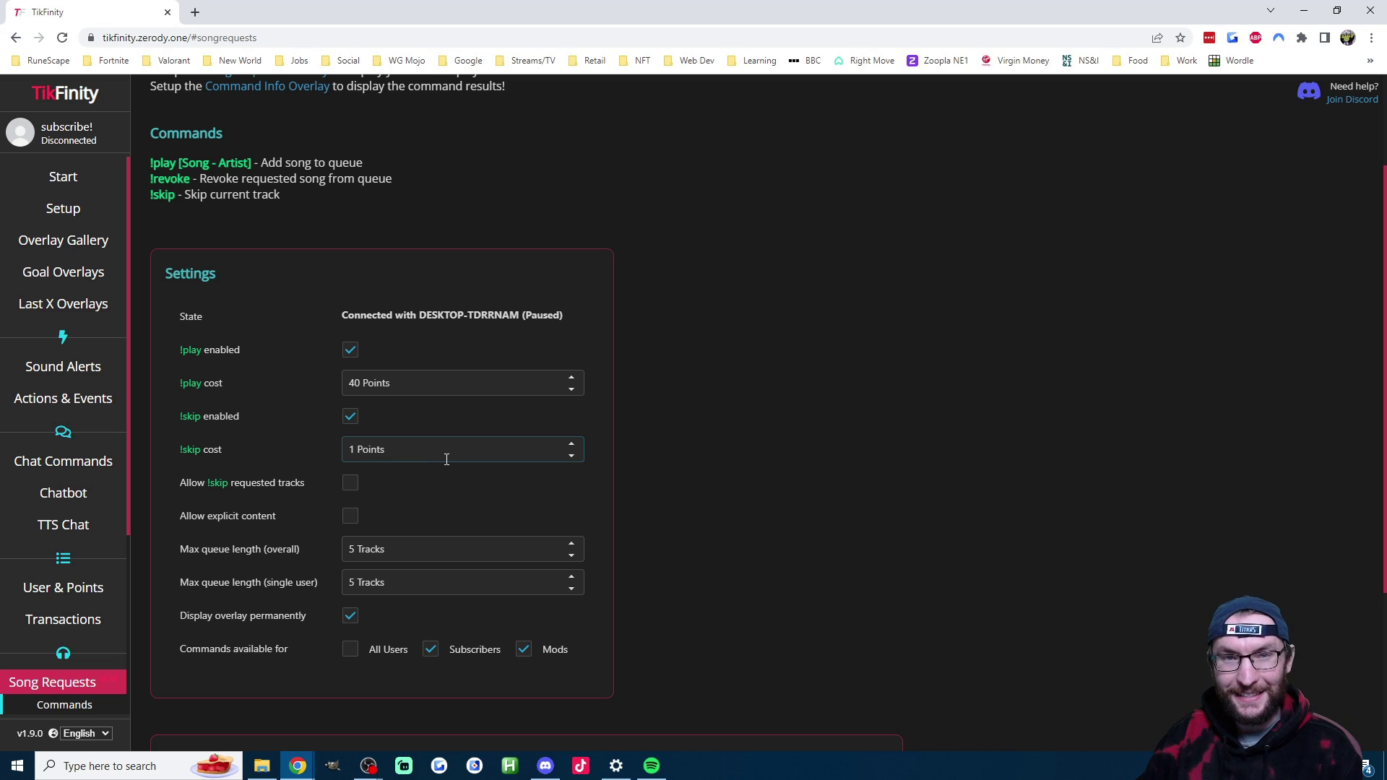
pyautogui.click(354, 455)
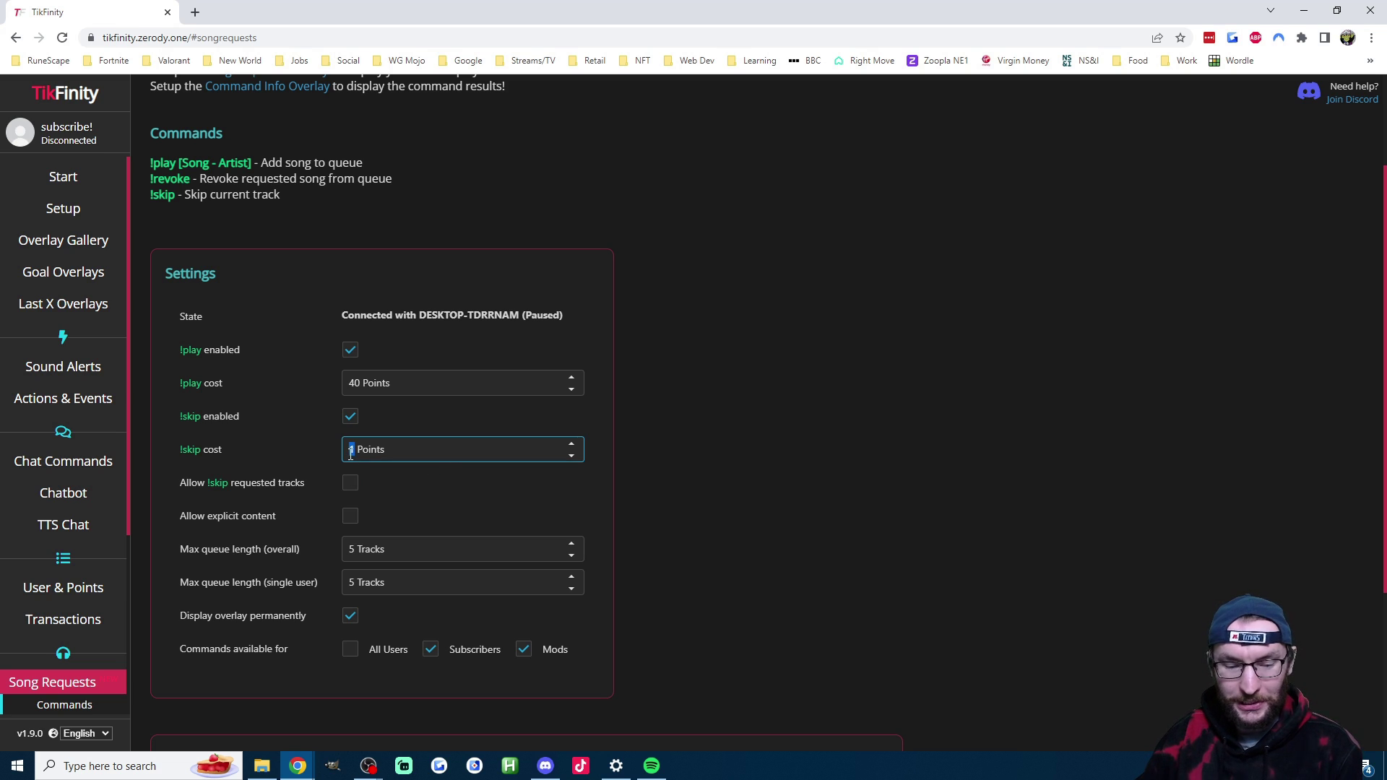